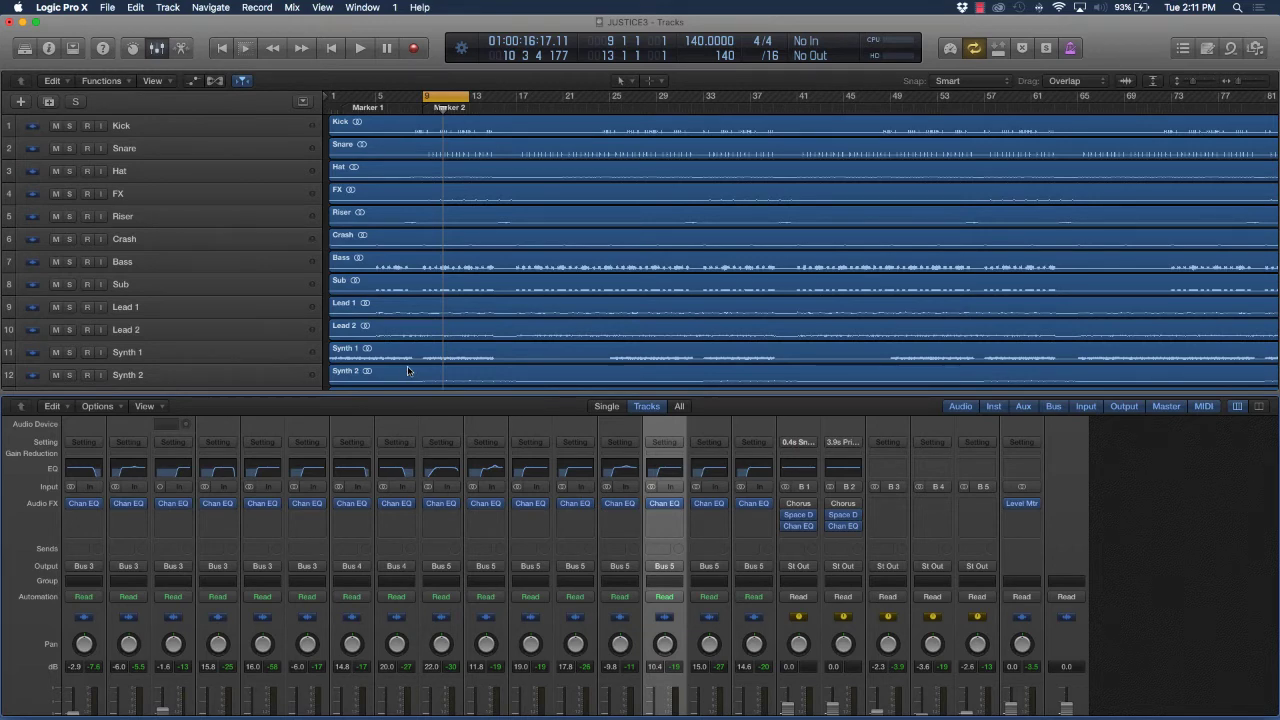
Enlarge the mixer to show channel names and faders, then play and stop the JUSTICE3 song.
scroll(410, 371, down, 5)
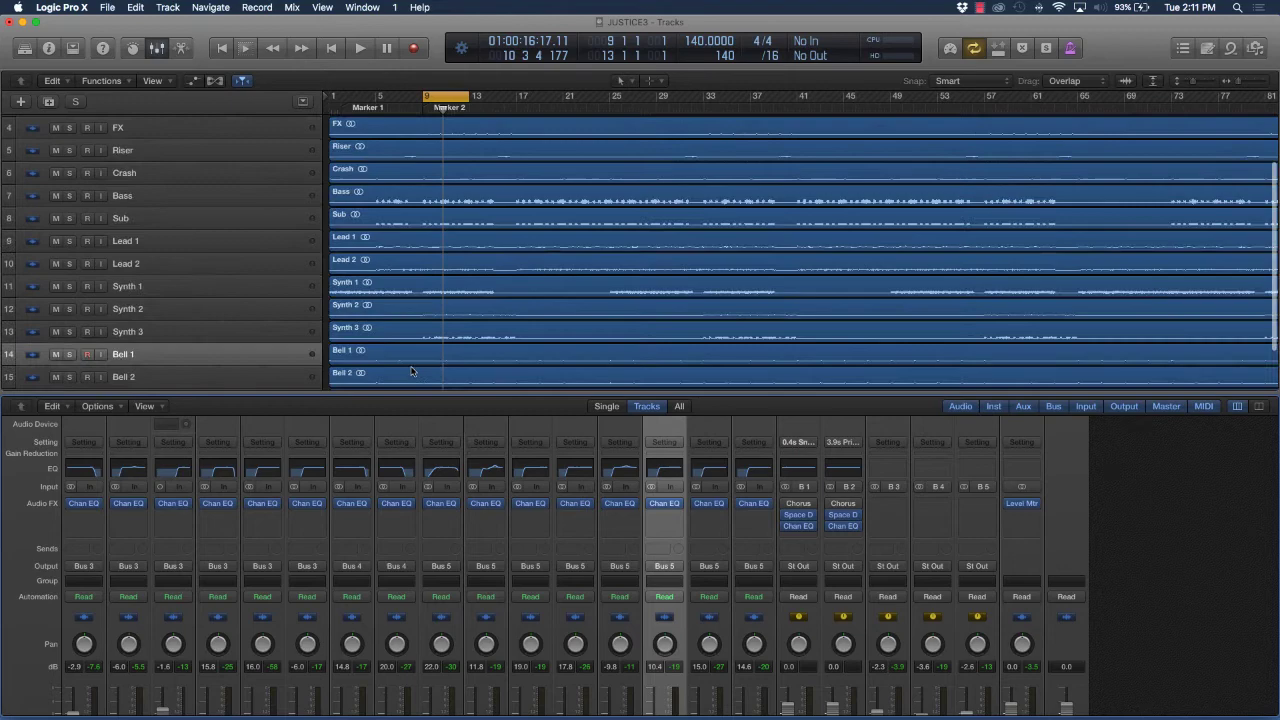
scroll(405, 345, up, 5)
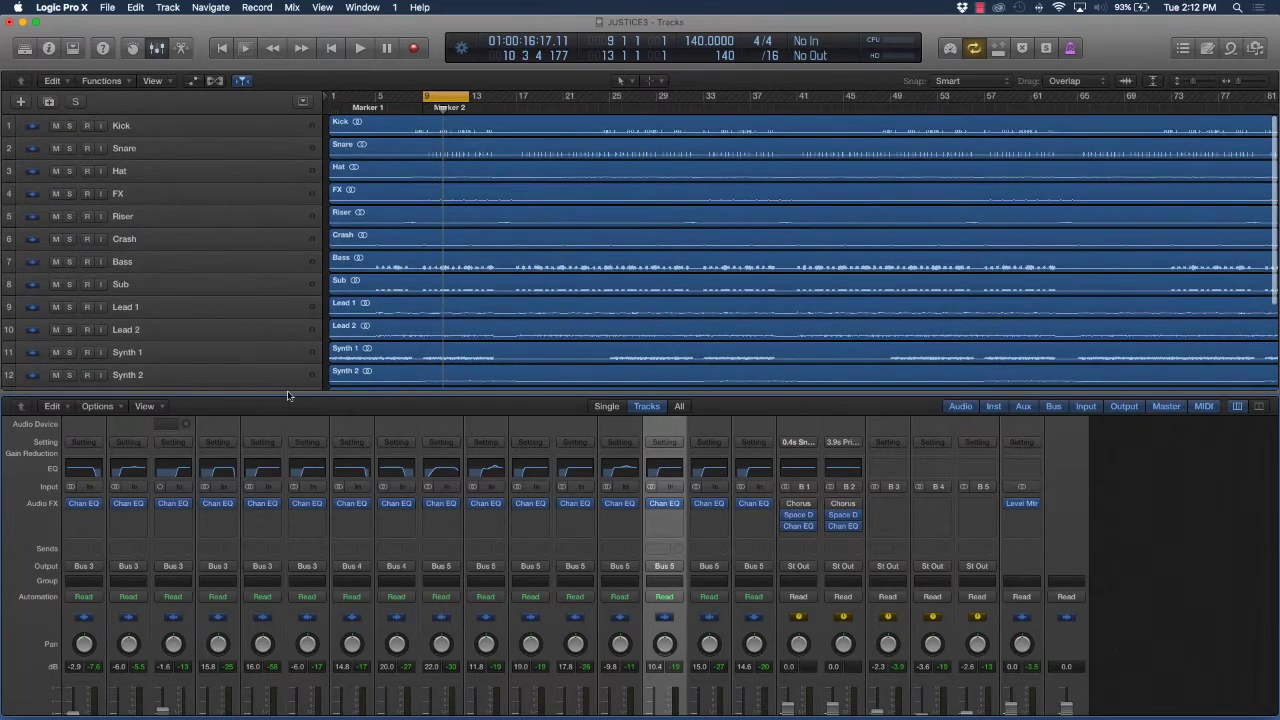
drag(291, 396, 305, 336)
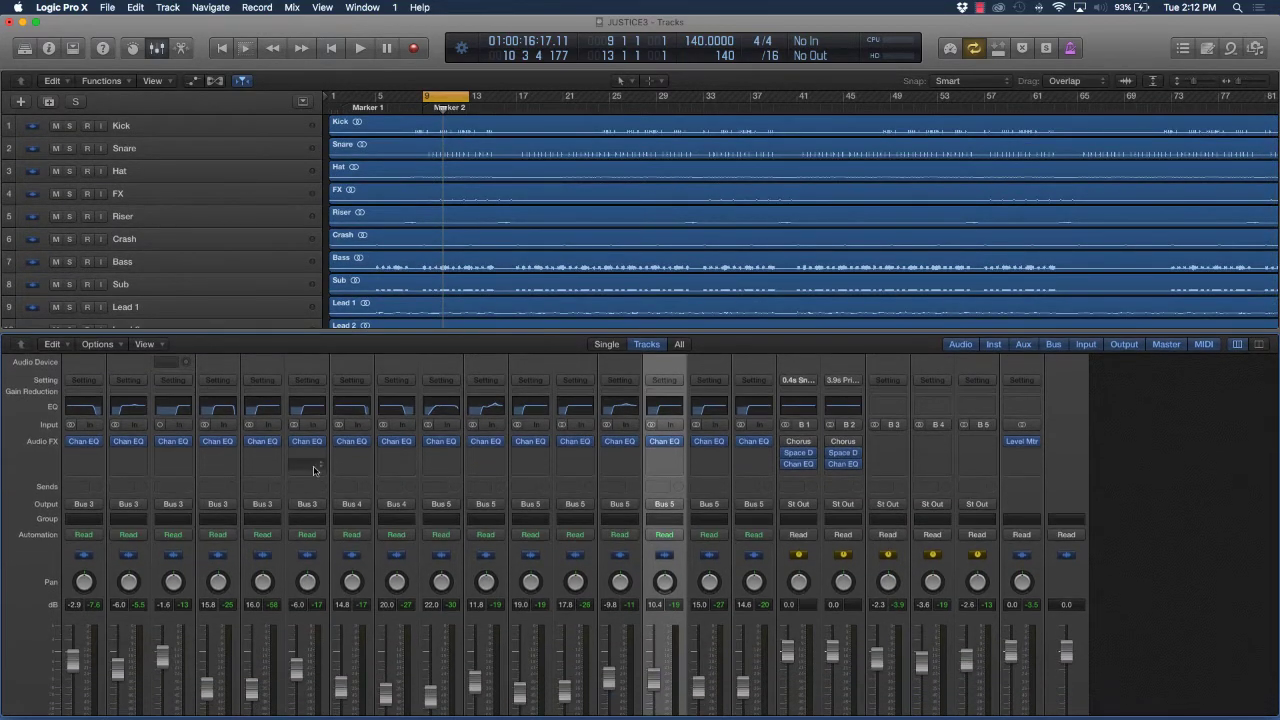
scroll(700, 540, down, 5)
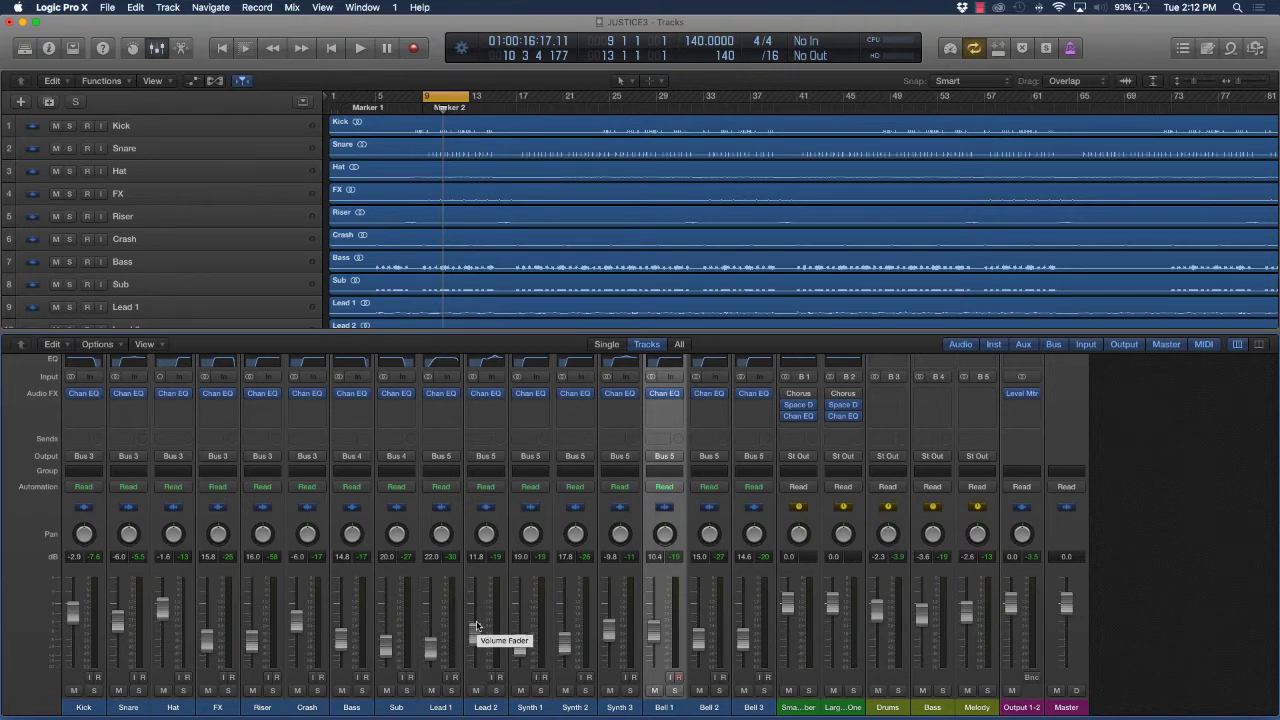
key(space)
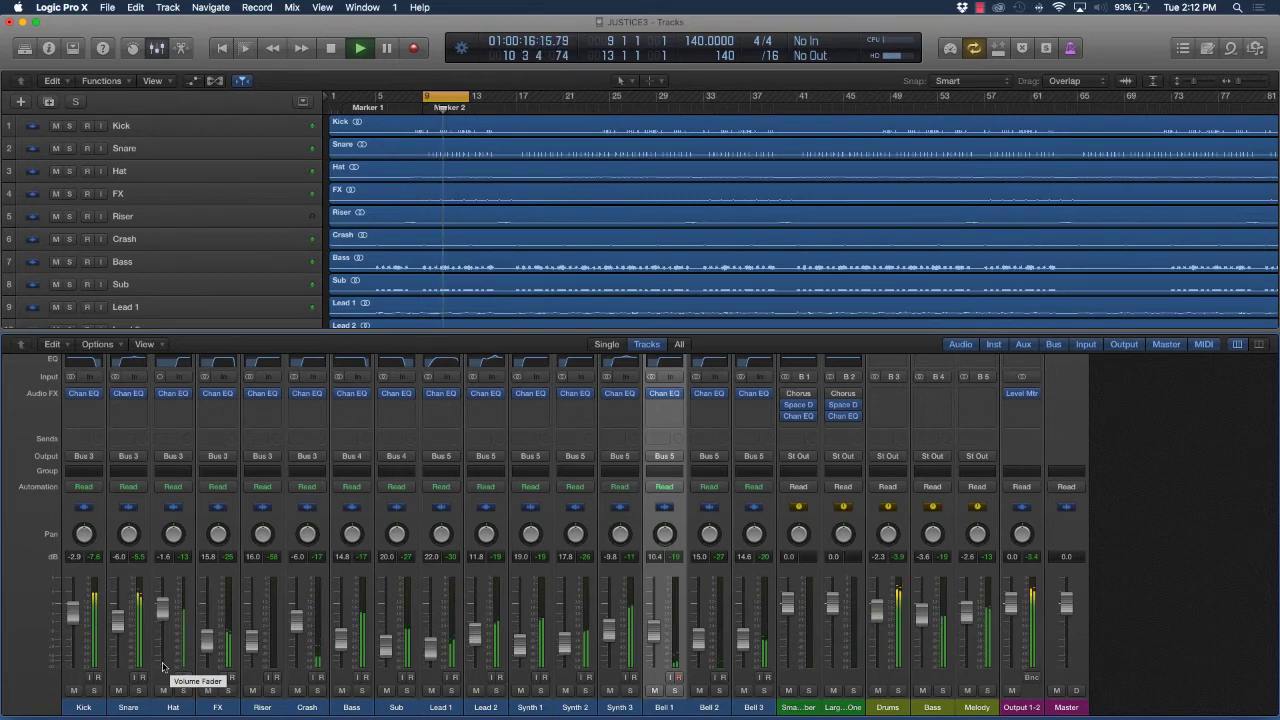
key(space)
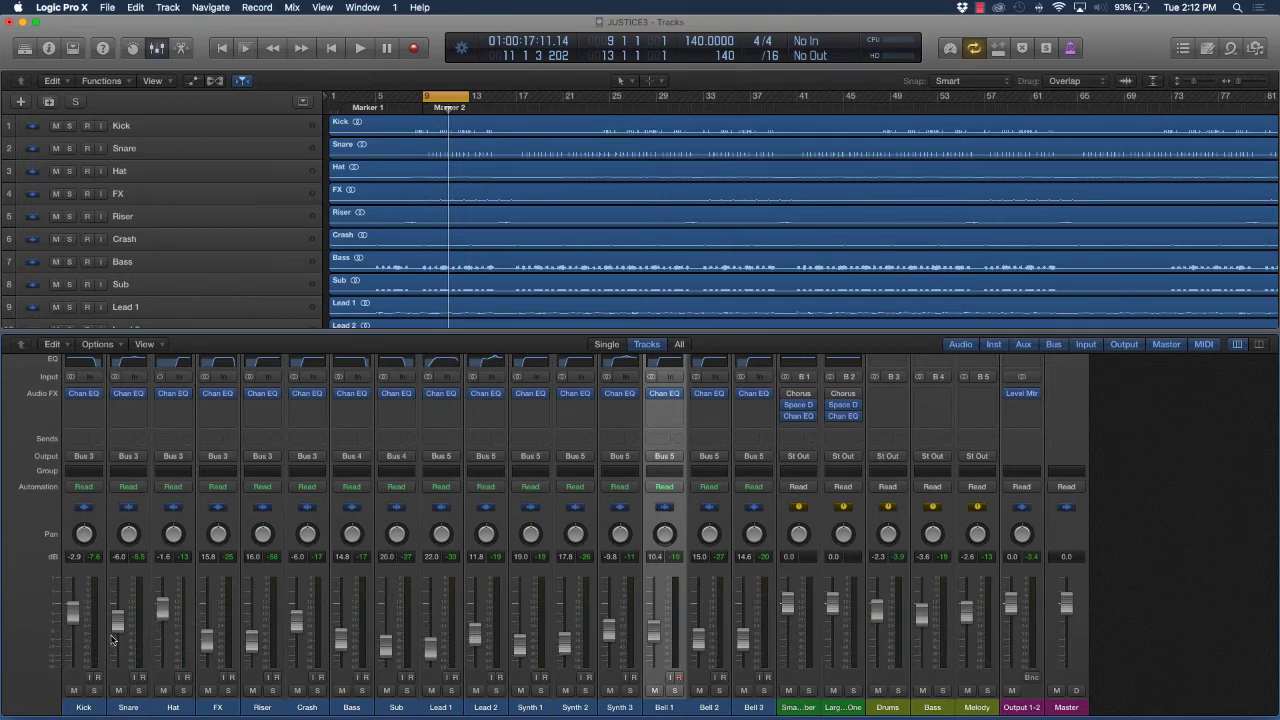
Insert a stereo Compressor from Dynamics into the Kick channel's empty Audio FX slot.
click(89, 409)
mouse_move(90, 452)
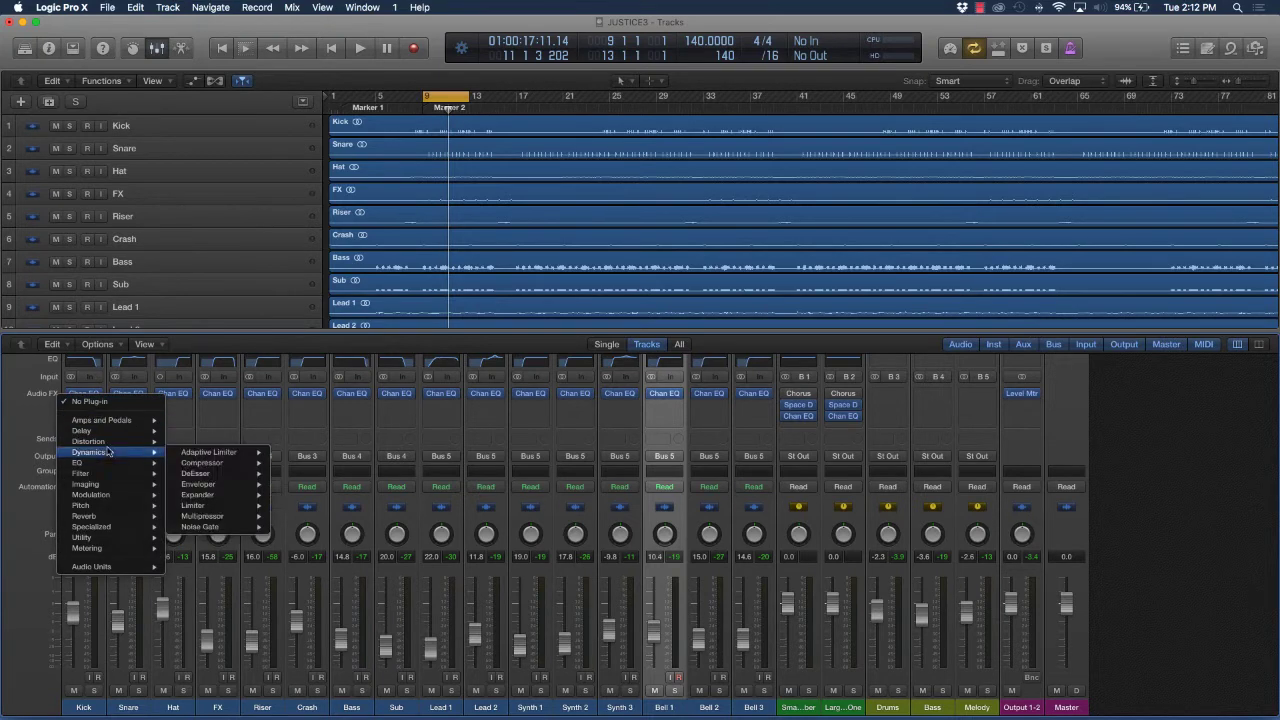
mouse_move(214, 465)
click(296, 463)
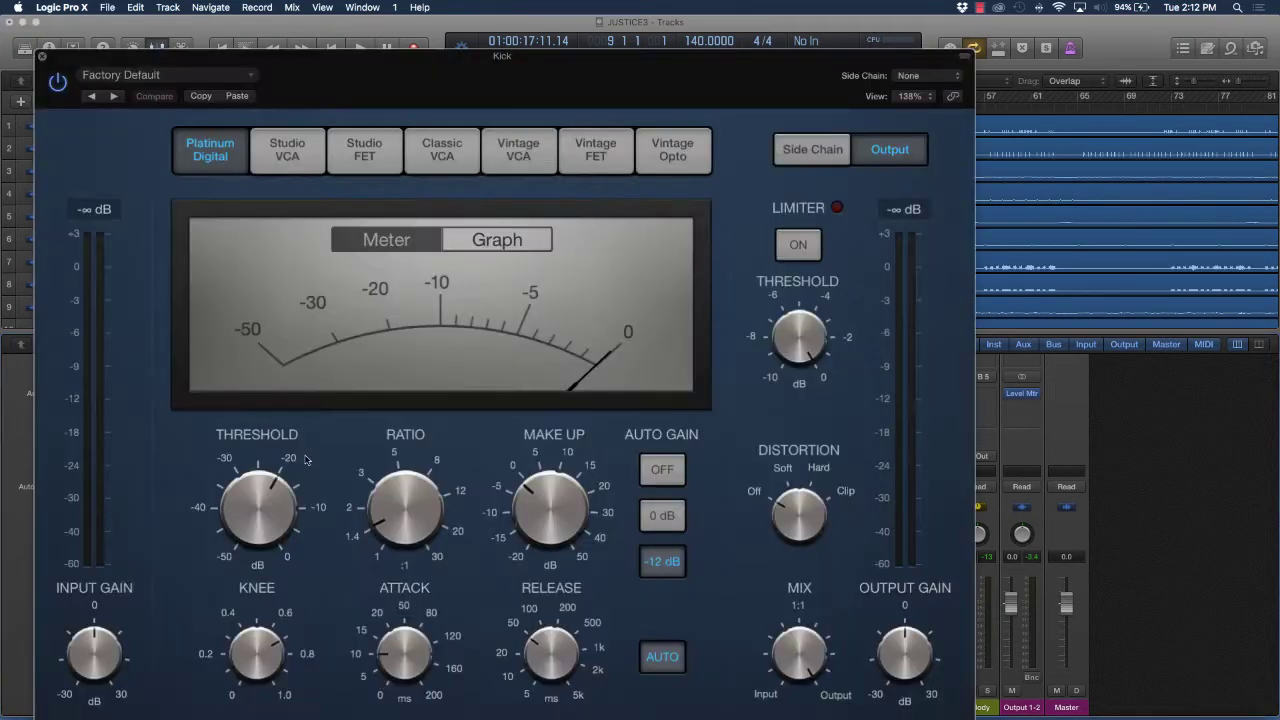
Load the Drums > Drum Kit Compression preset into the Kick compressor.
drag(340, 73, 346, 53)
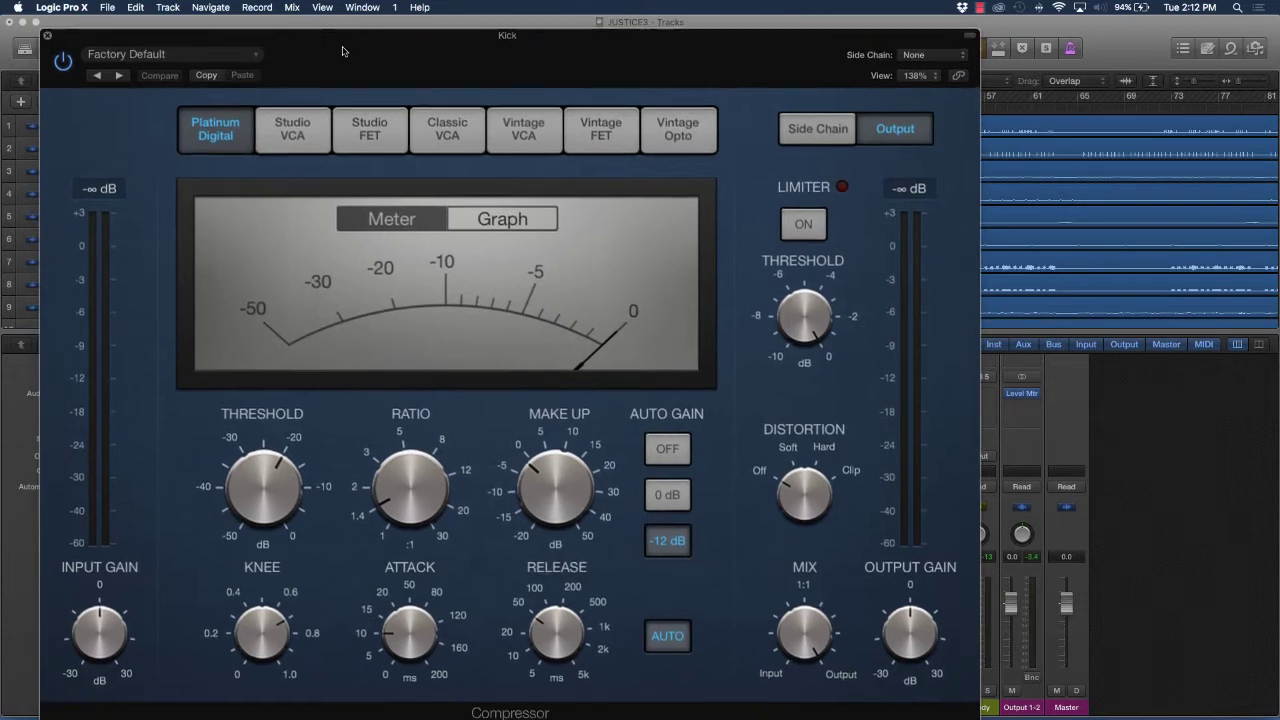
click(131, 58)
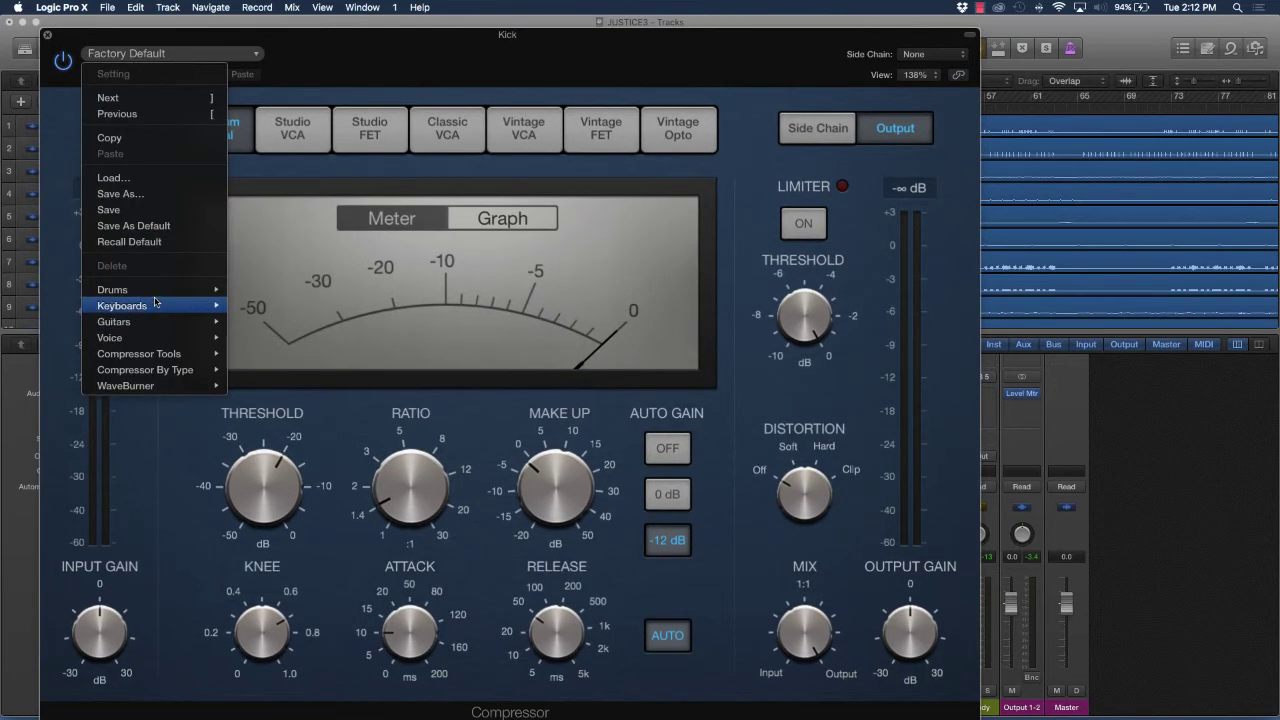
mouse_move(135, 293)
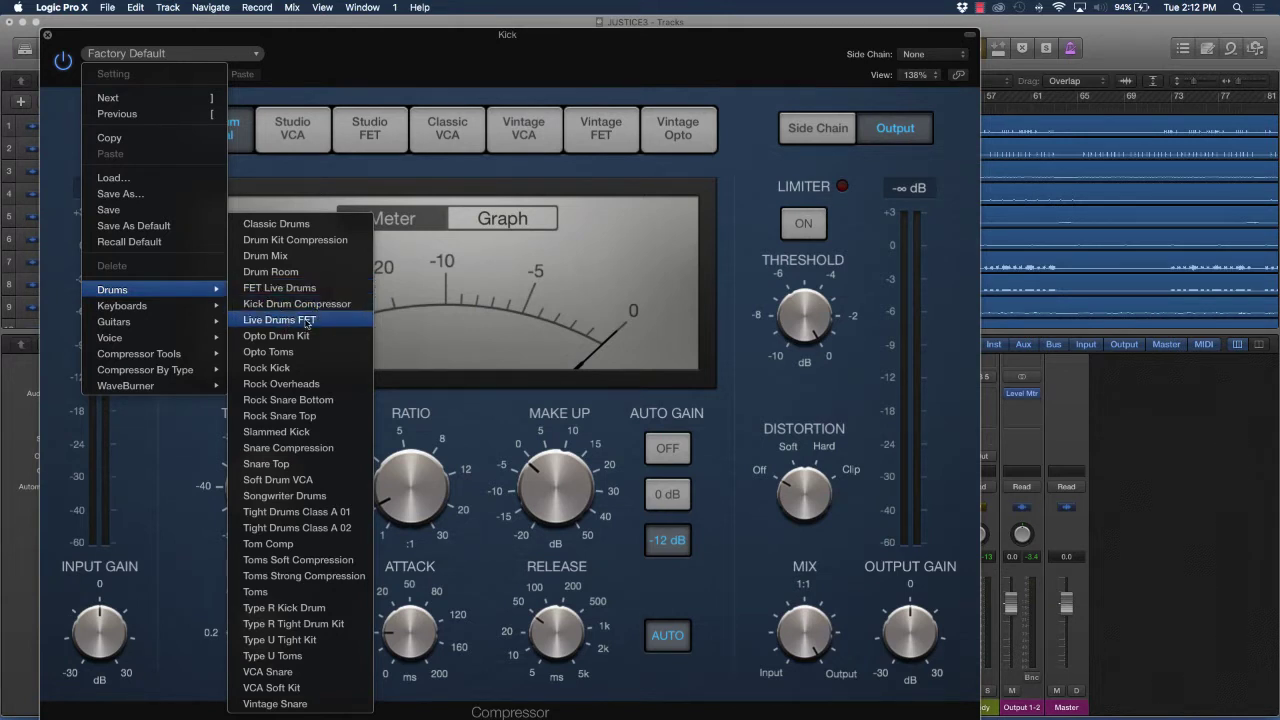
click(336, 241)
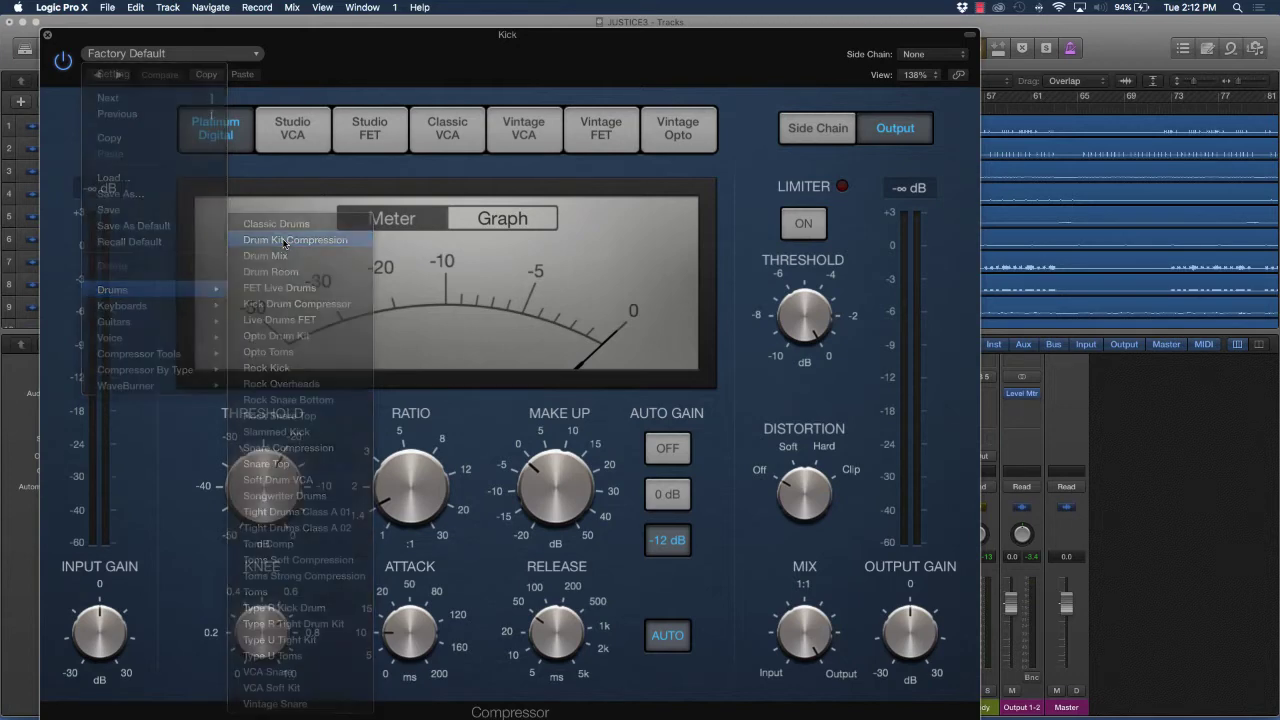
click(46, 38)
mouse_move(71, 410)
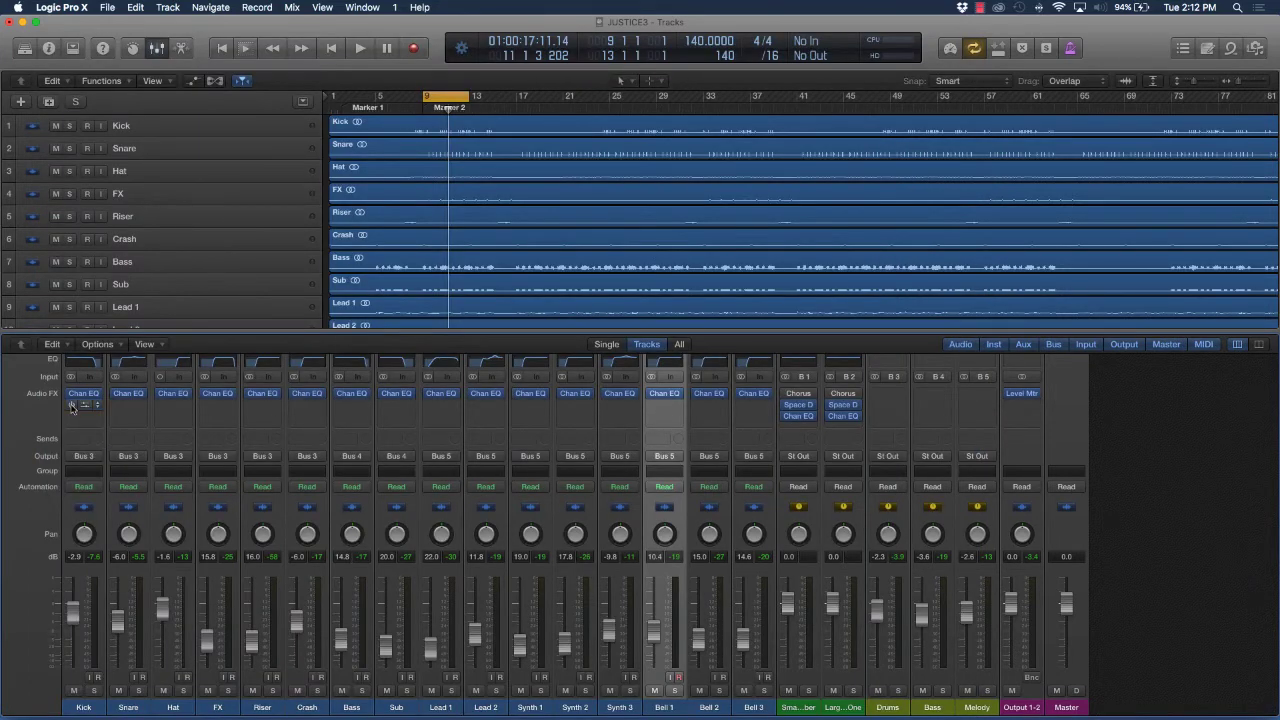
key(space)
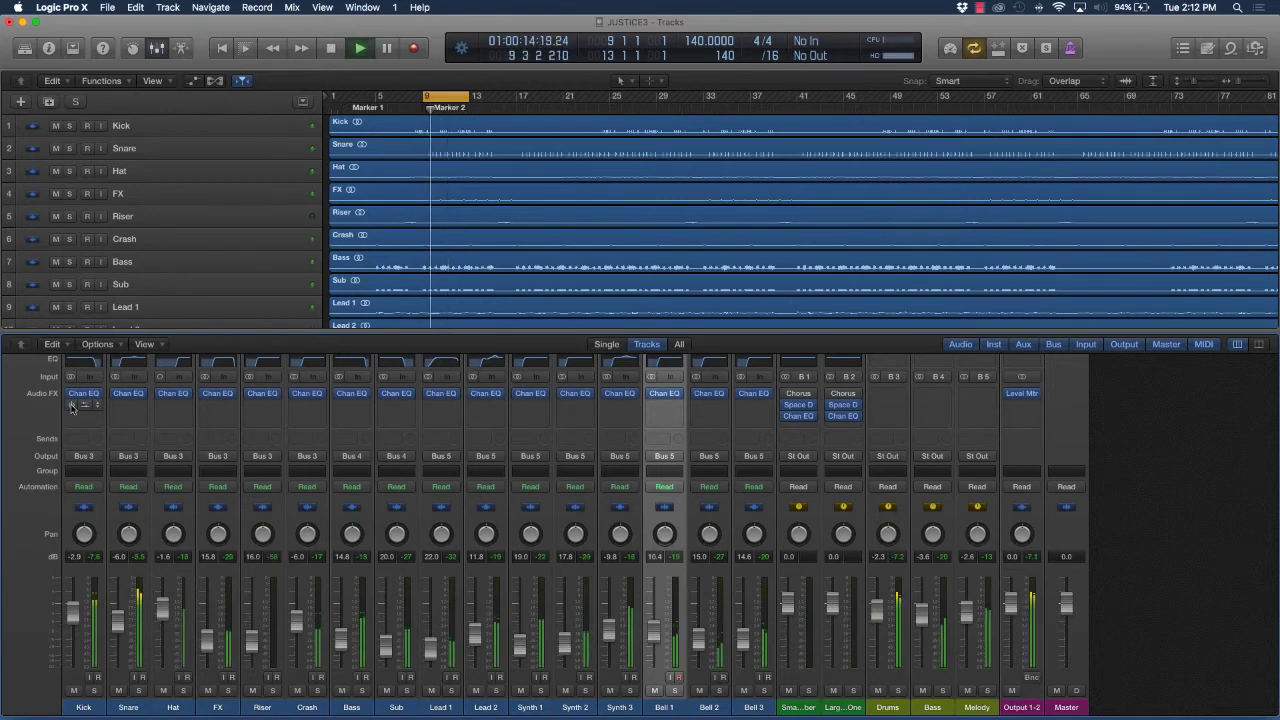
click(71, 405)
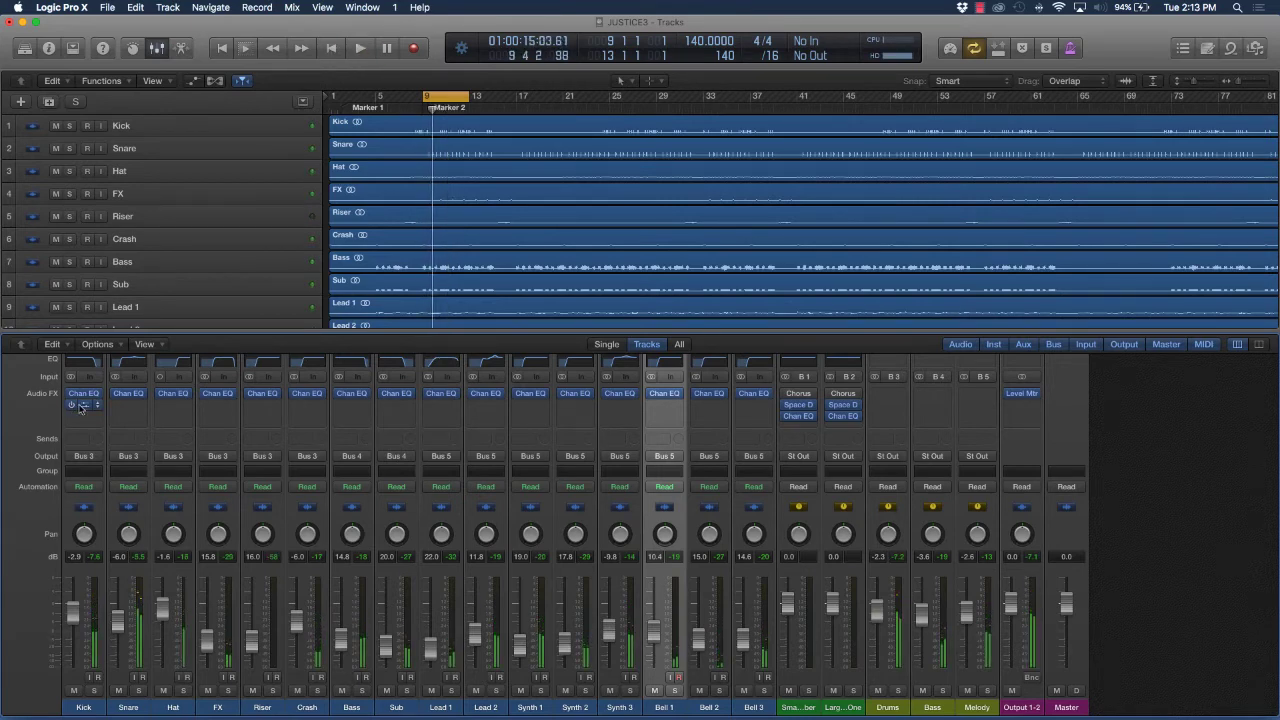
key(space)
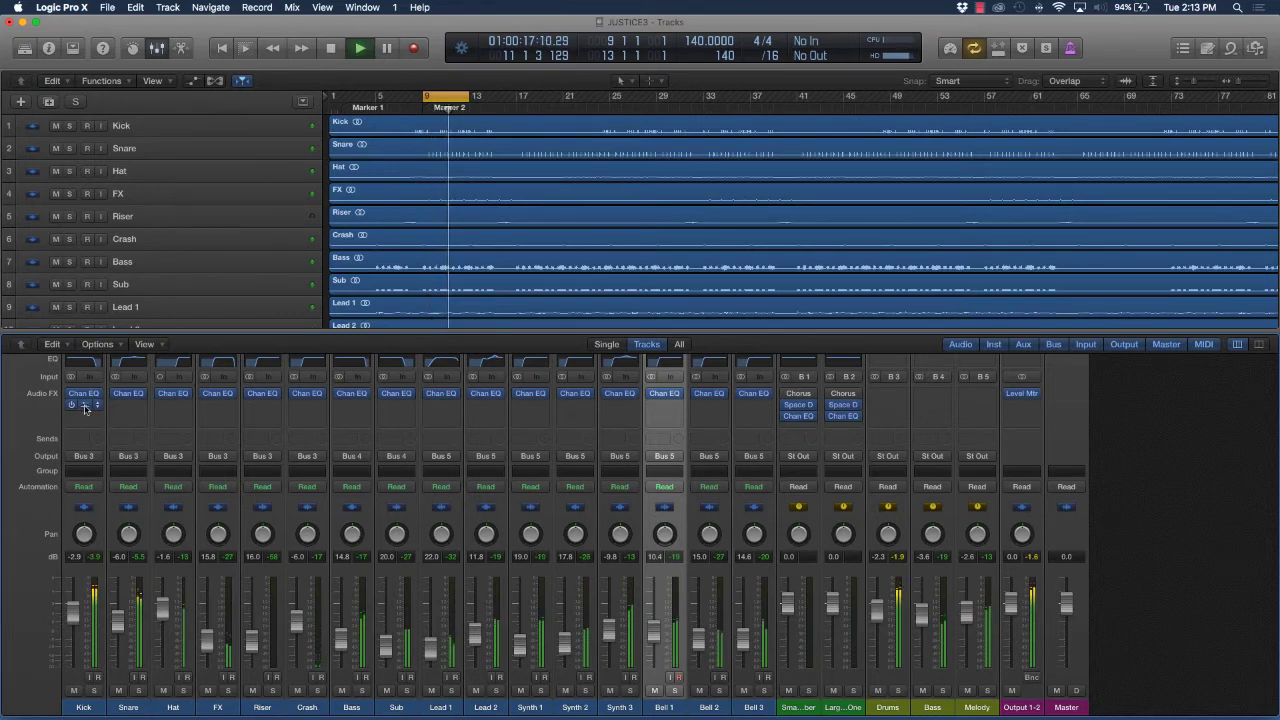
key(space)
click(85, 405)
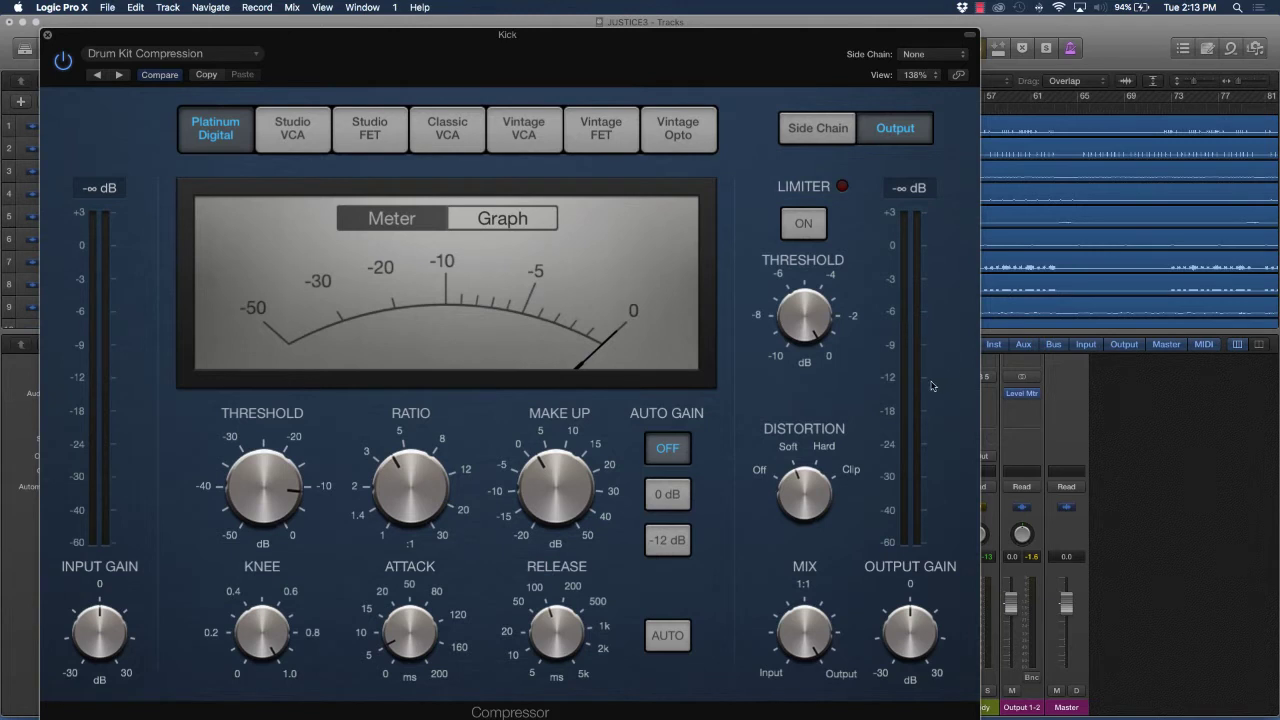
mouse_move(280, 463)
mouse_move(293, 493)
mouse_move(440, 513)
key(space)
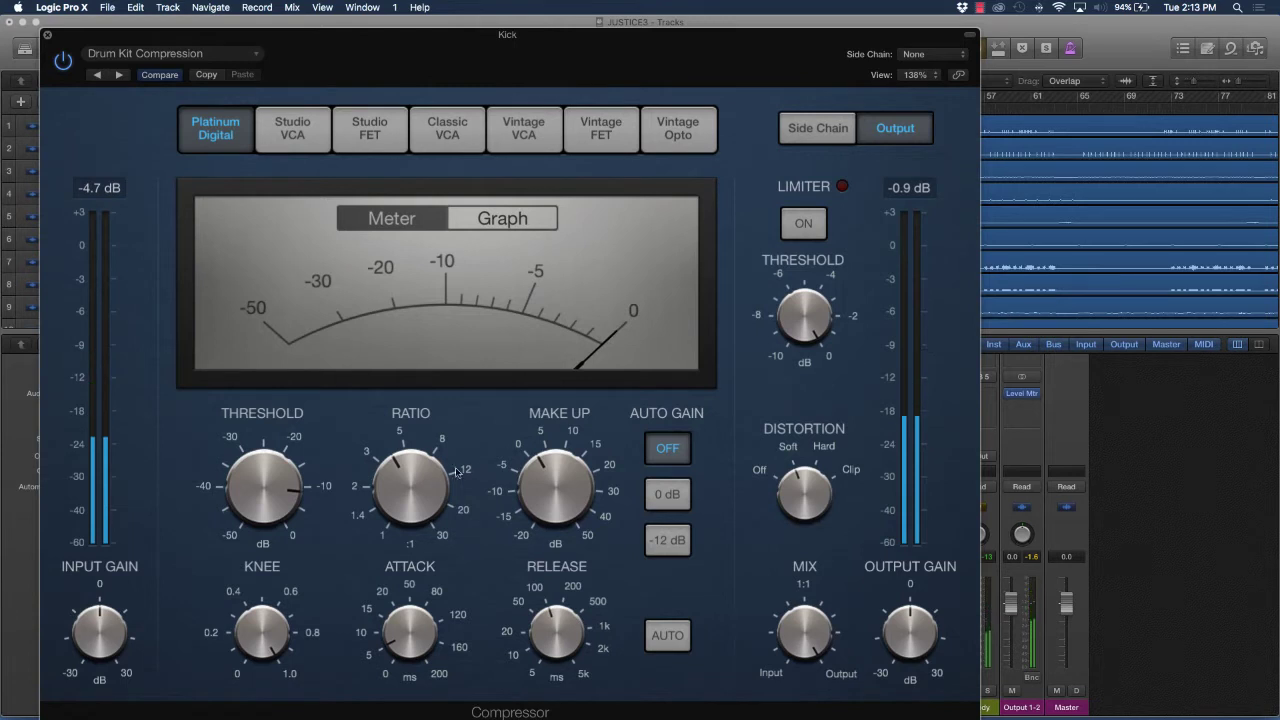
mouse_move(448, 473)
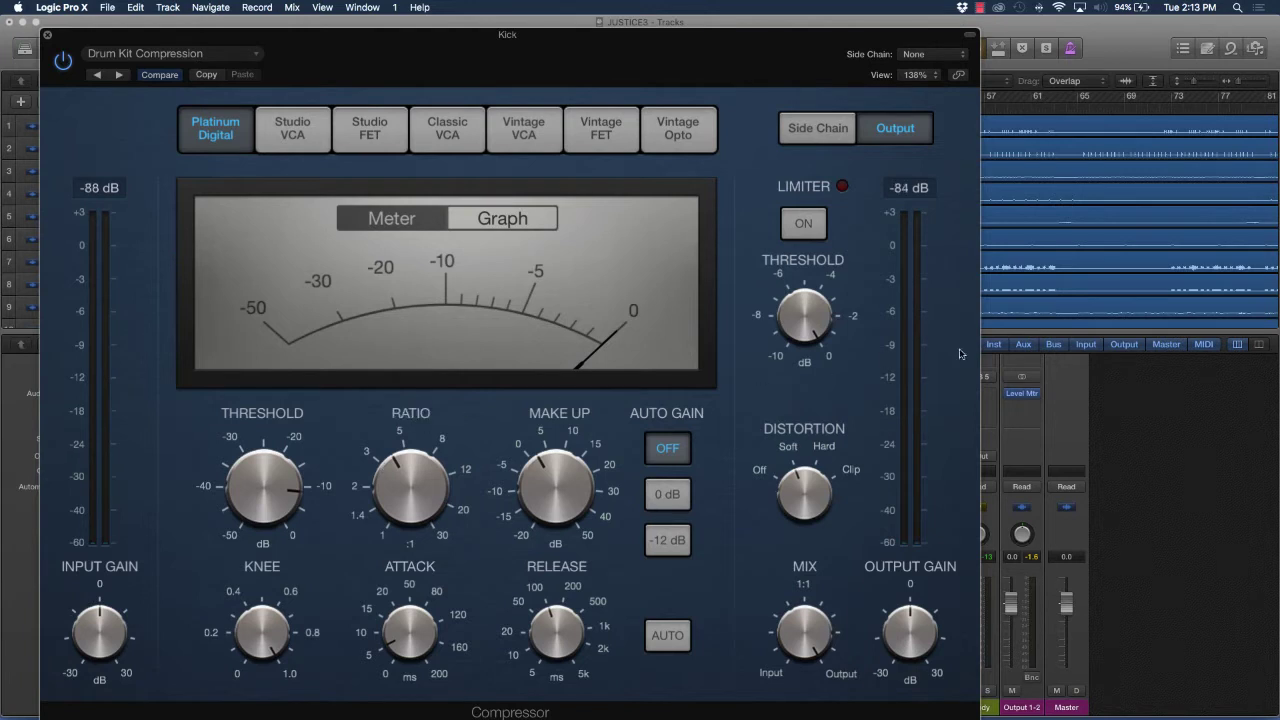
mouse_move(398, 463)
key(space)
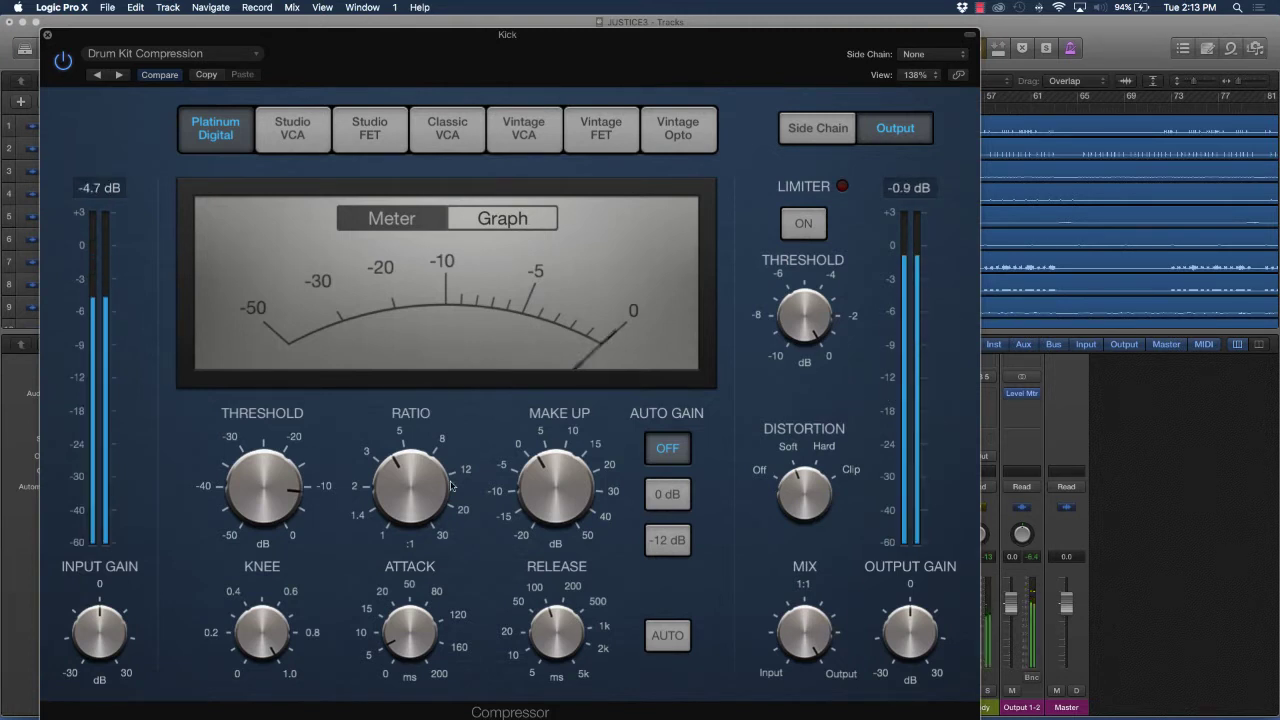
Bring the Kick compressor's ratio down from 14.0:1 to about 3.1:1.
mouse_move(395, 507)
drag(393, 467, 400, 380)
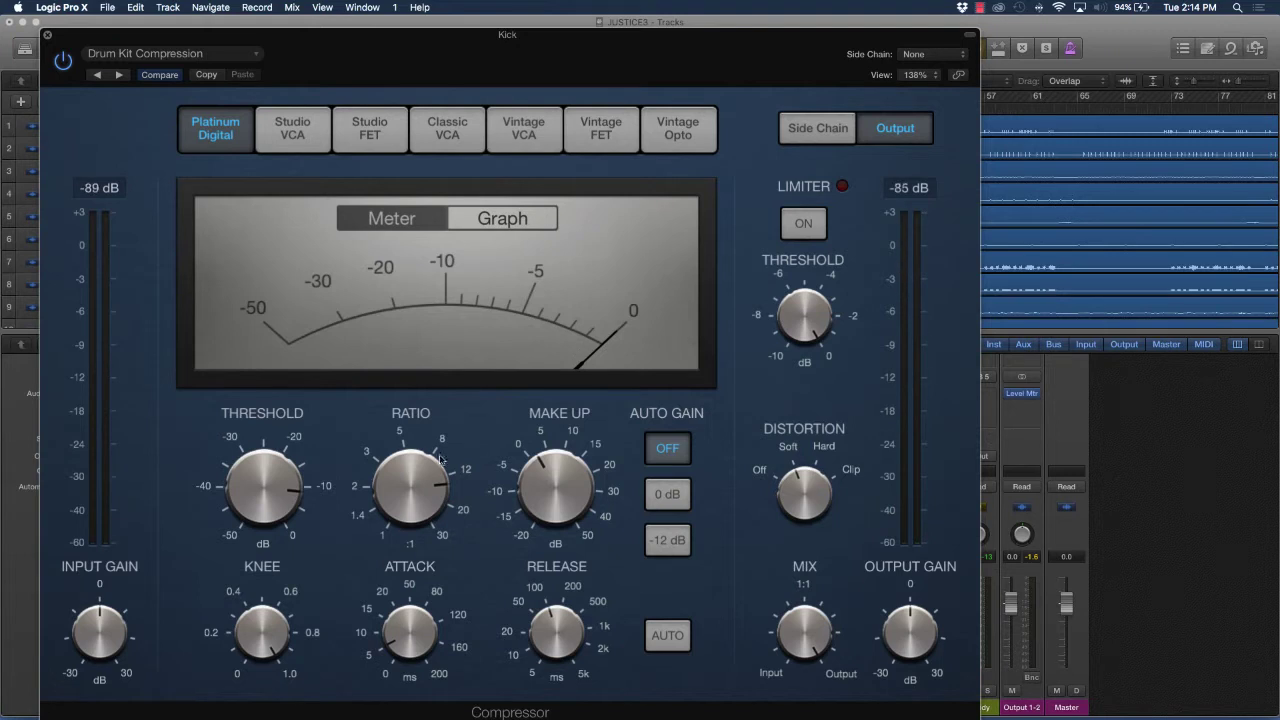
mouse_move(435, 413)
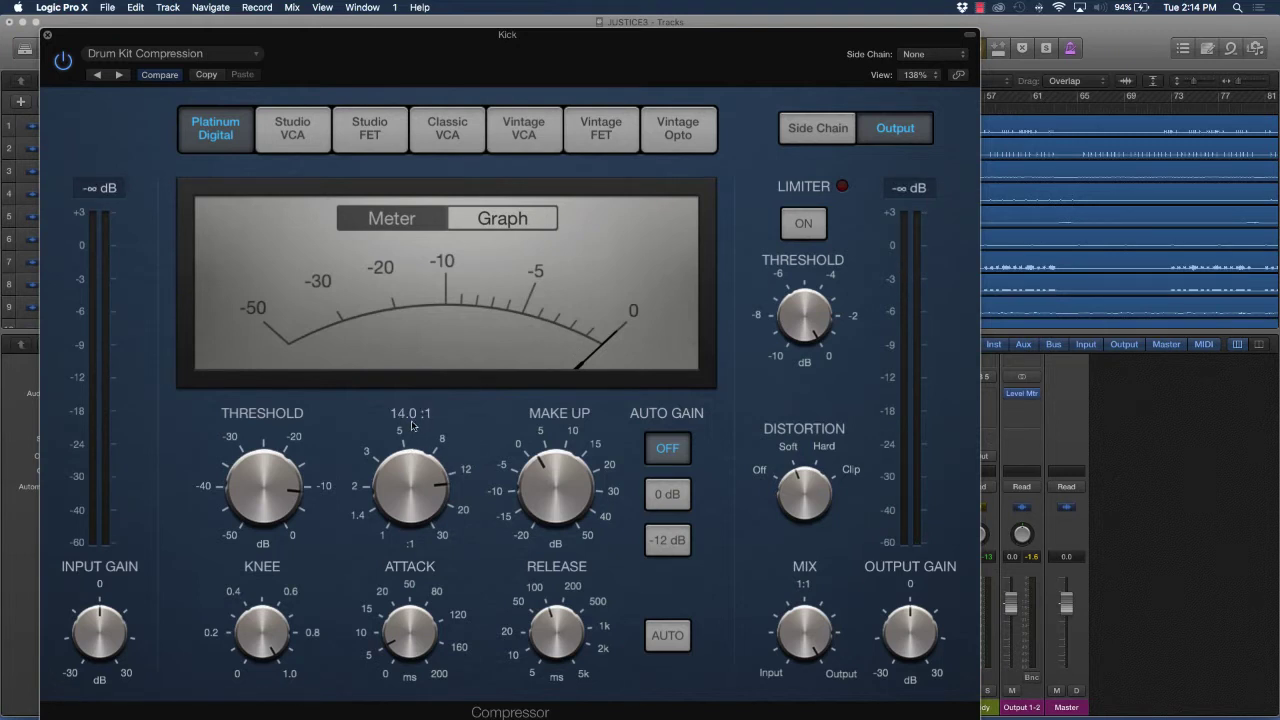
mouse_move(446, 444)
drag(420, 450, 409, 566)
While playing, fine-tune the ratio to about 2.9:1, then move the compressor window aside to reveal the mixer.
key(space)
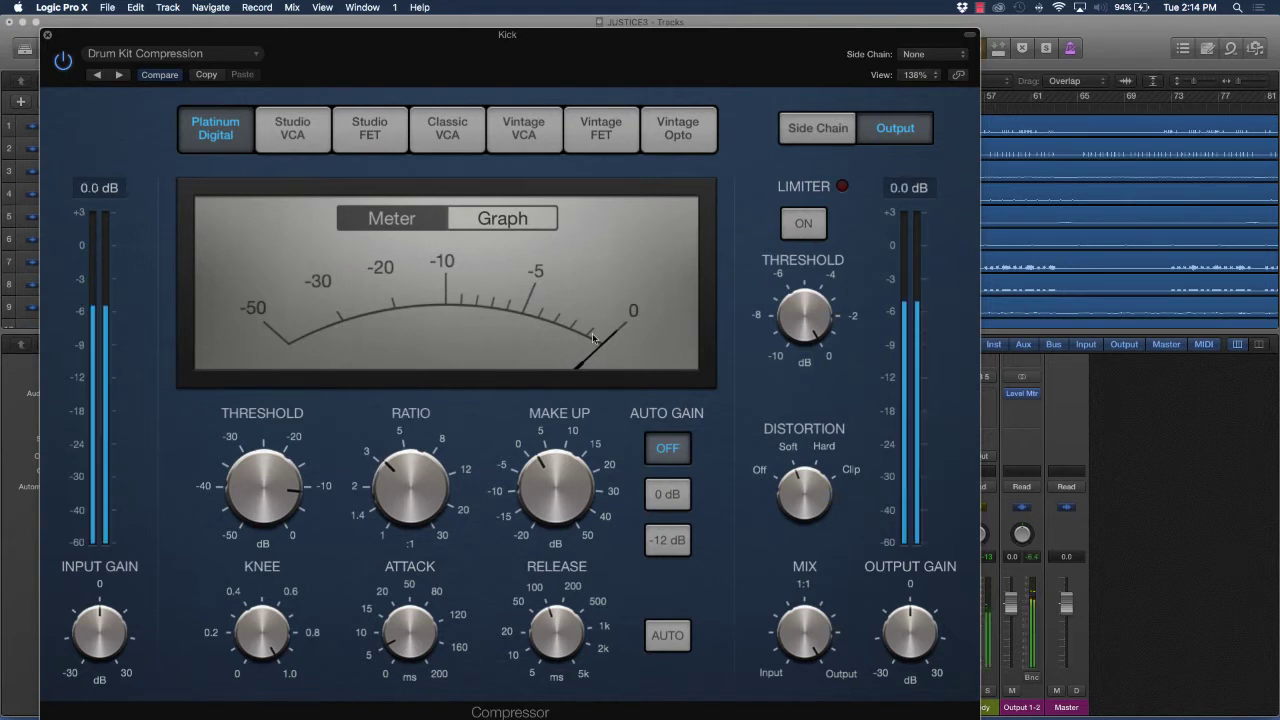
mouse_move(404, 474)
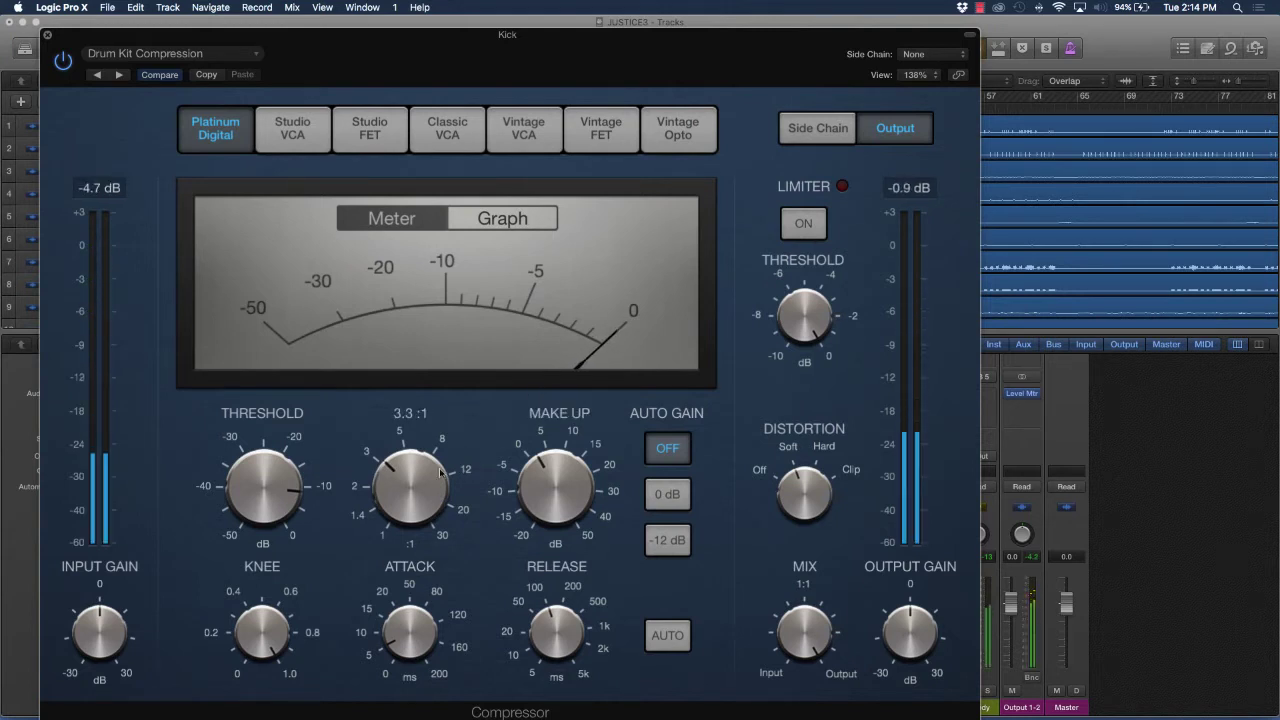
drag(394, 477, 387, 498)
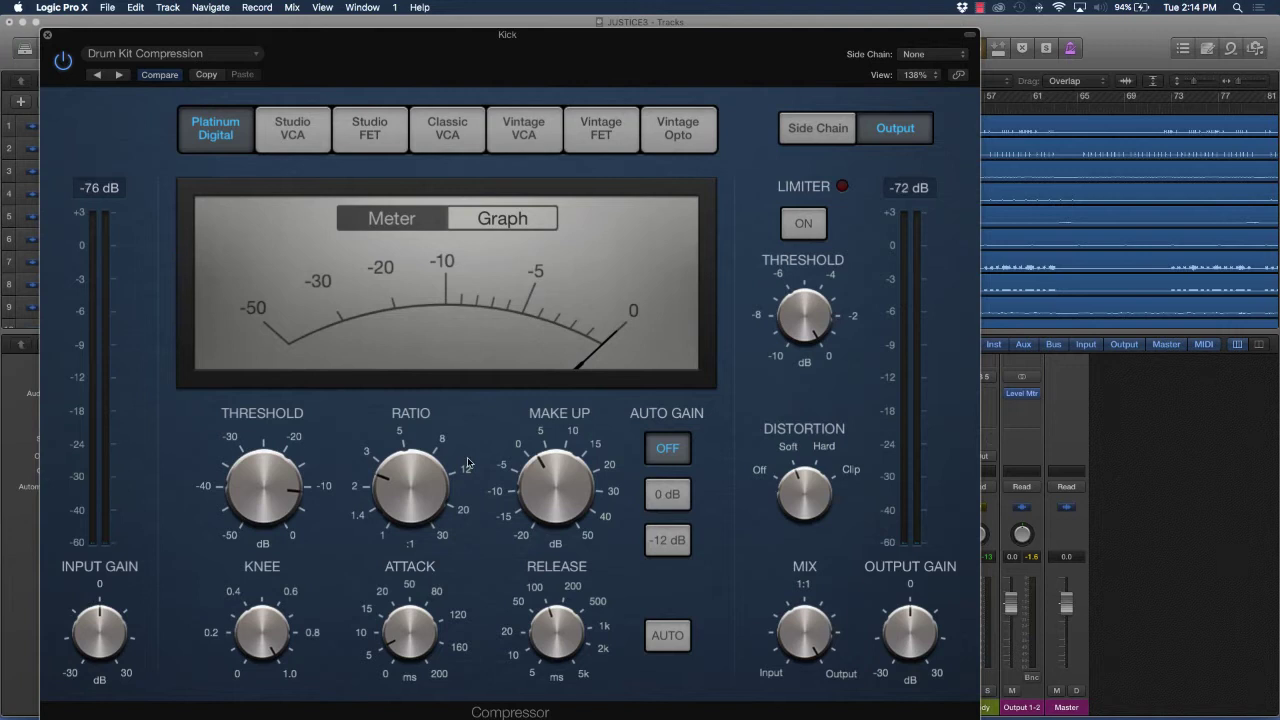
drag(385, 475, 396, 466)
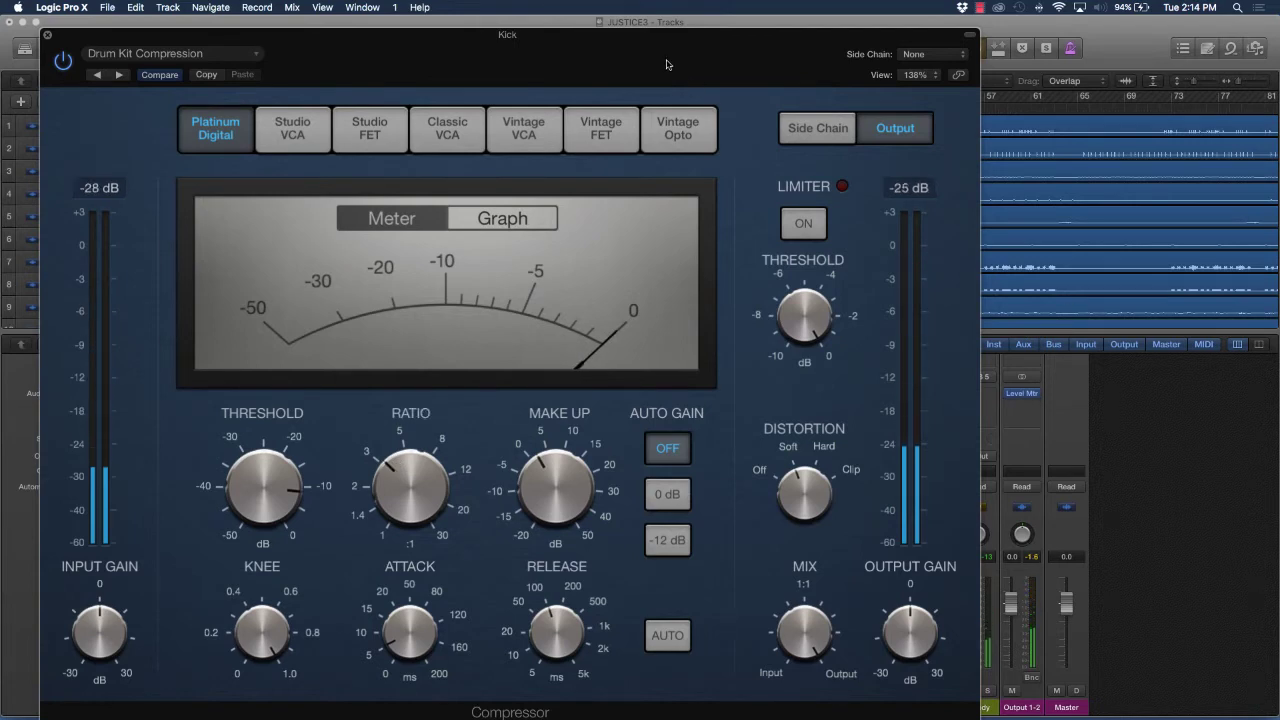
drag(548, 47, 843, 42)
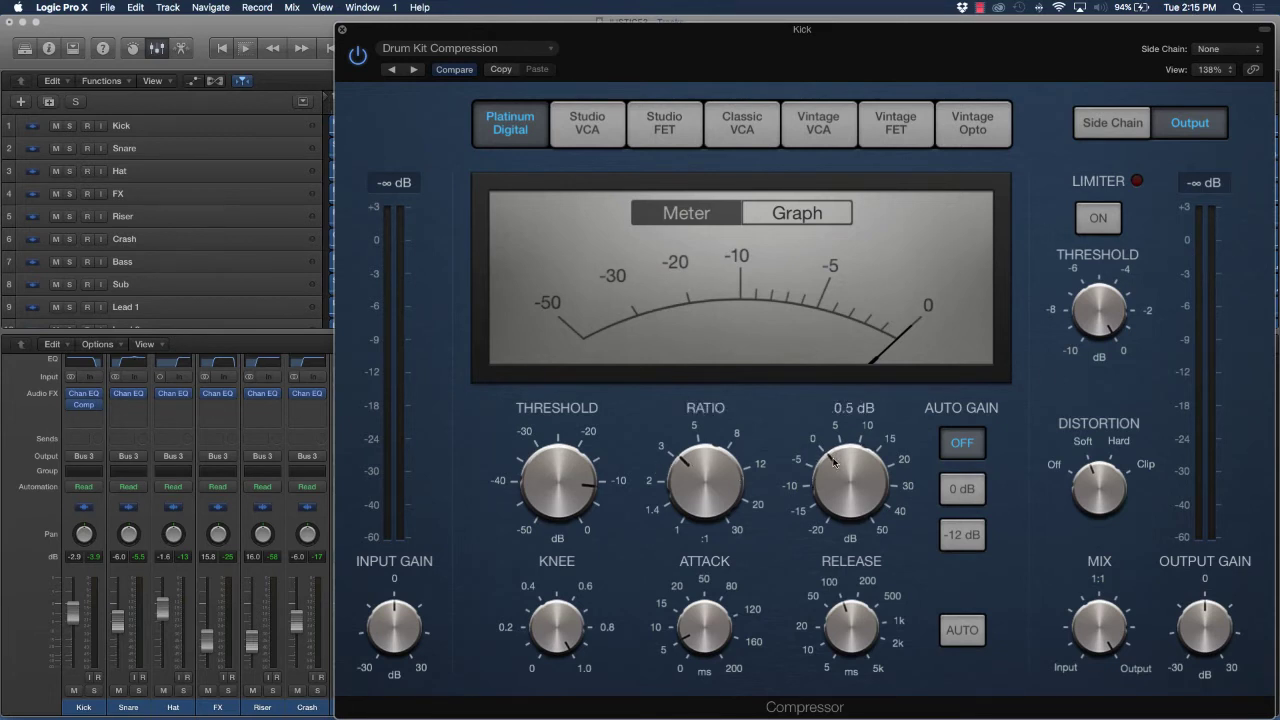
Lower the Kick compressor's make-up gain to -1.0 dB and play the song to hear it.
drag(834, 461, 832, 465)
key(space)
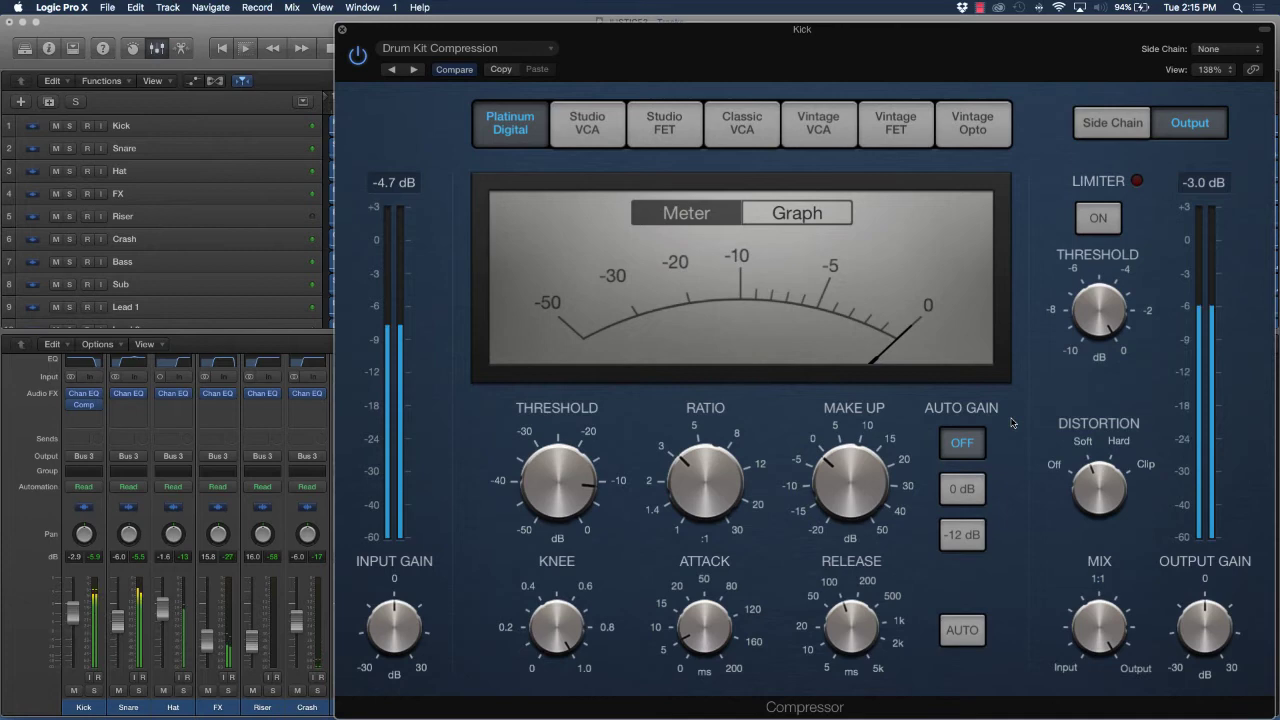
mouse_move(601, 538)
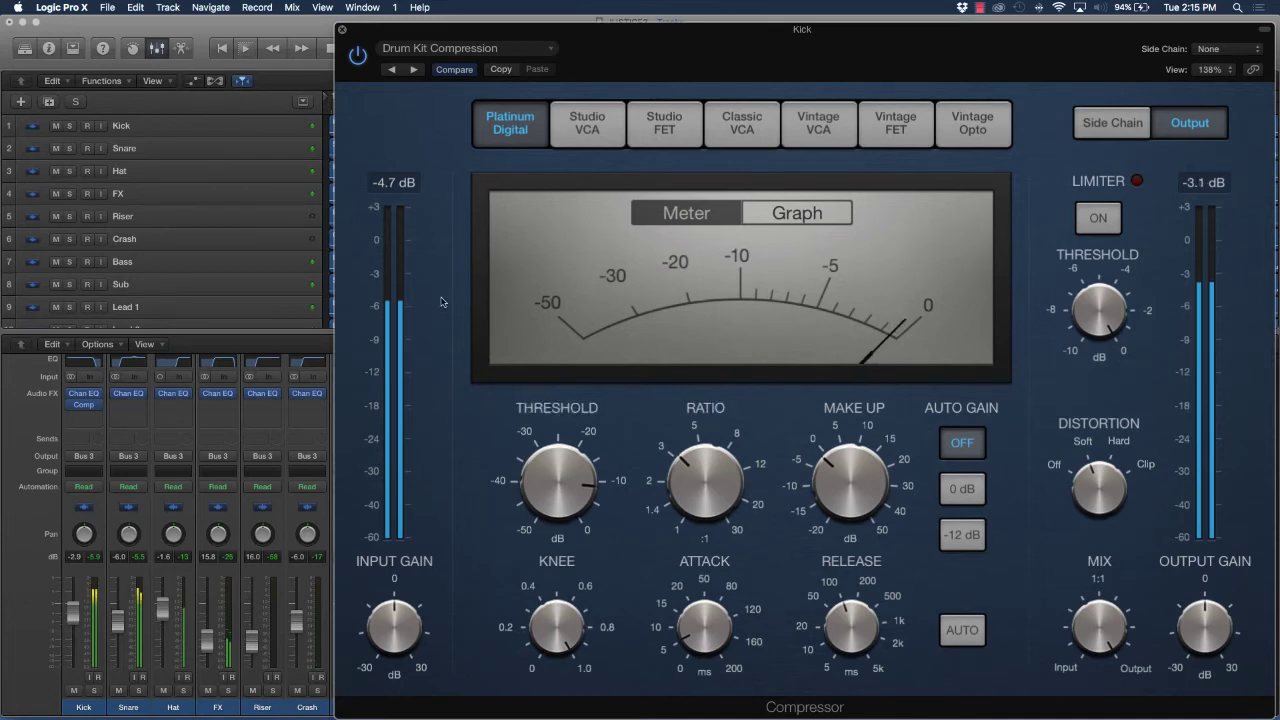
click(342, 30)
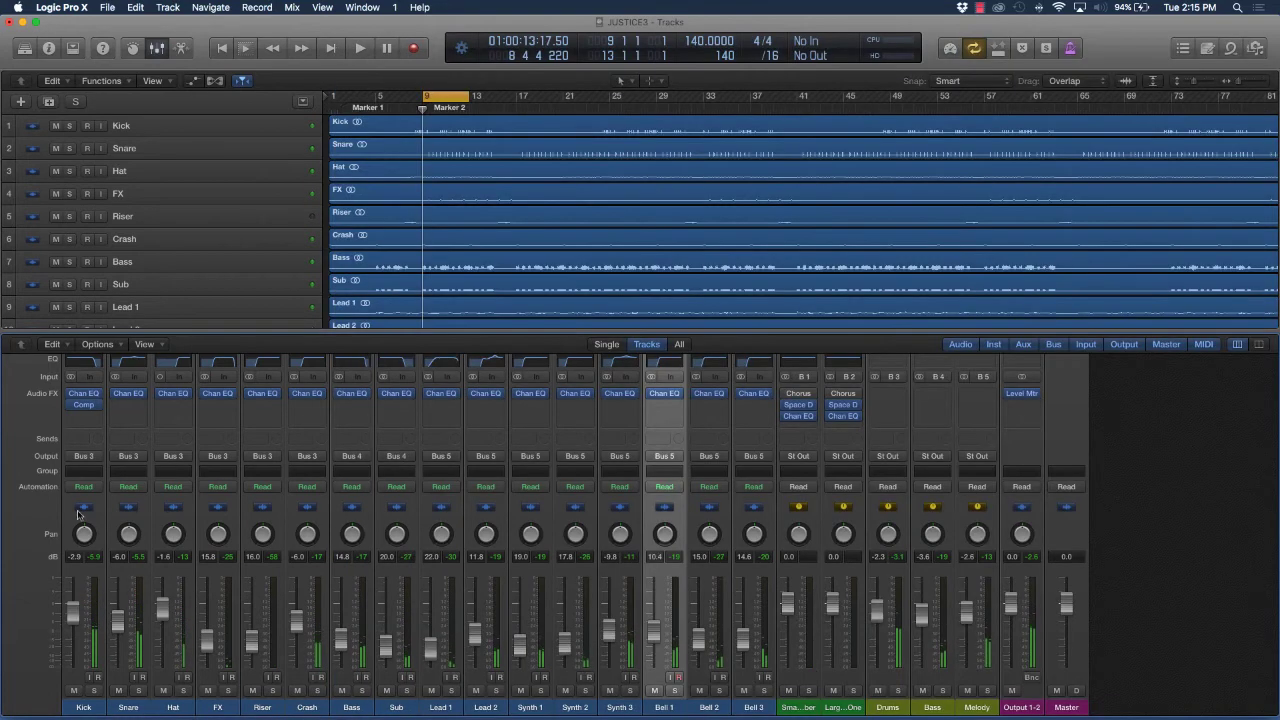
mouse_move(72, 405)
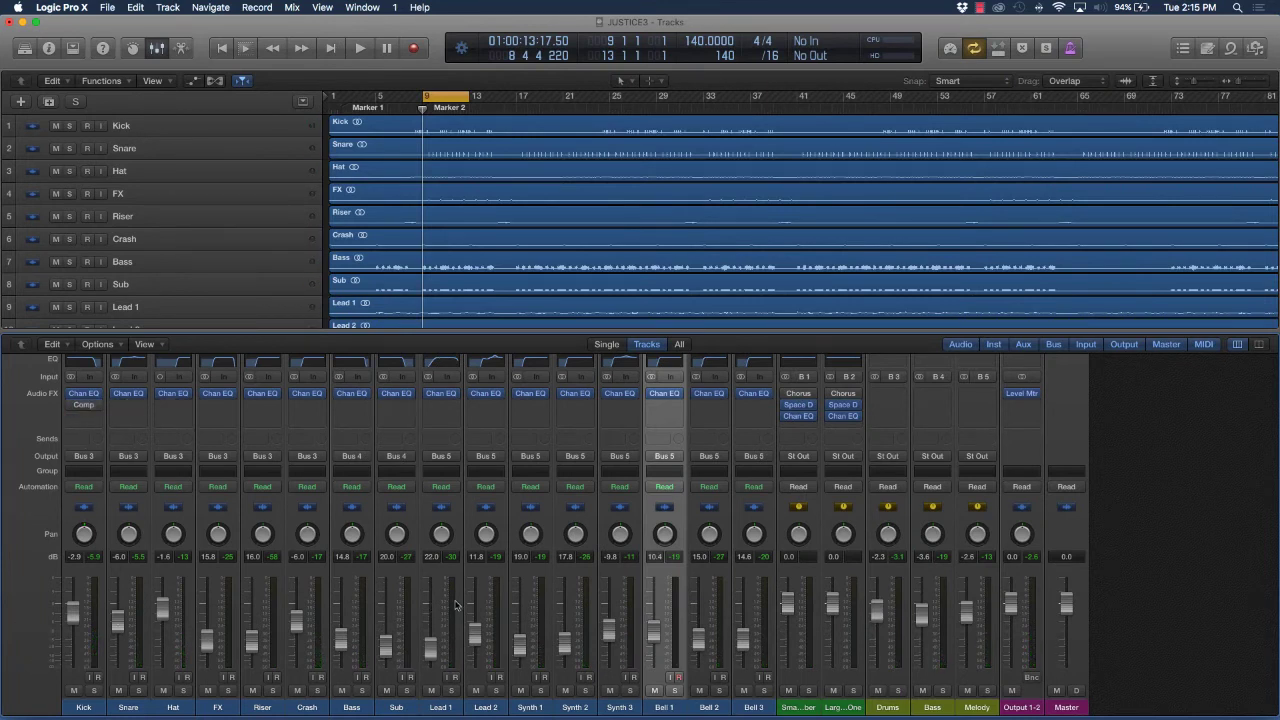
key(space)
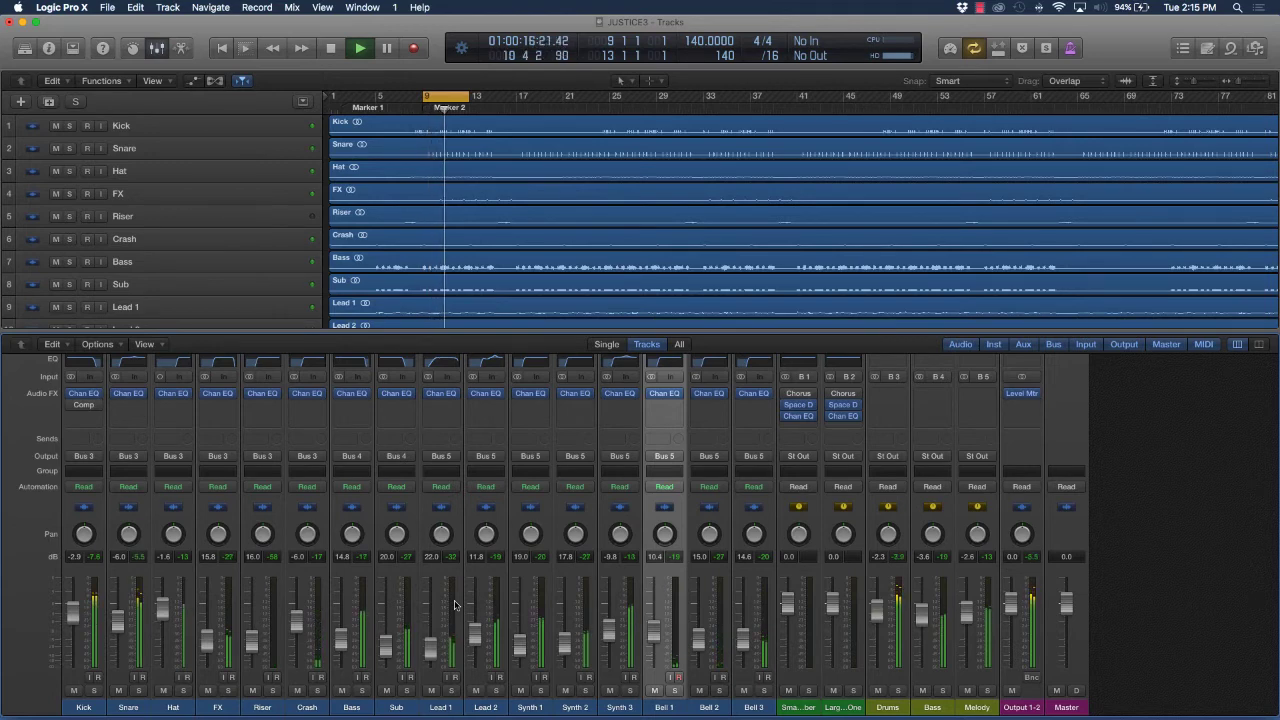
key(space)
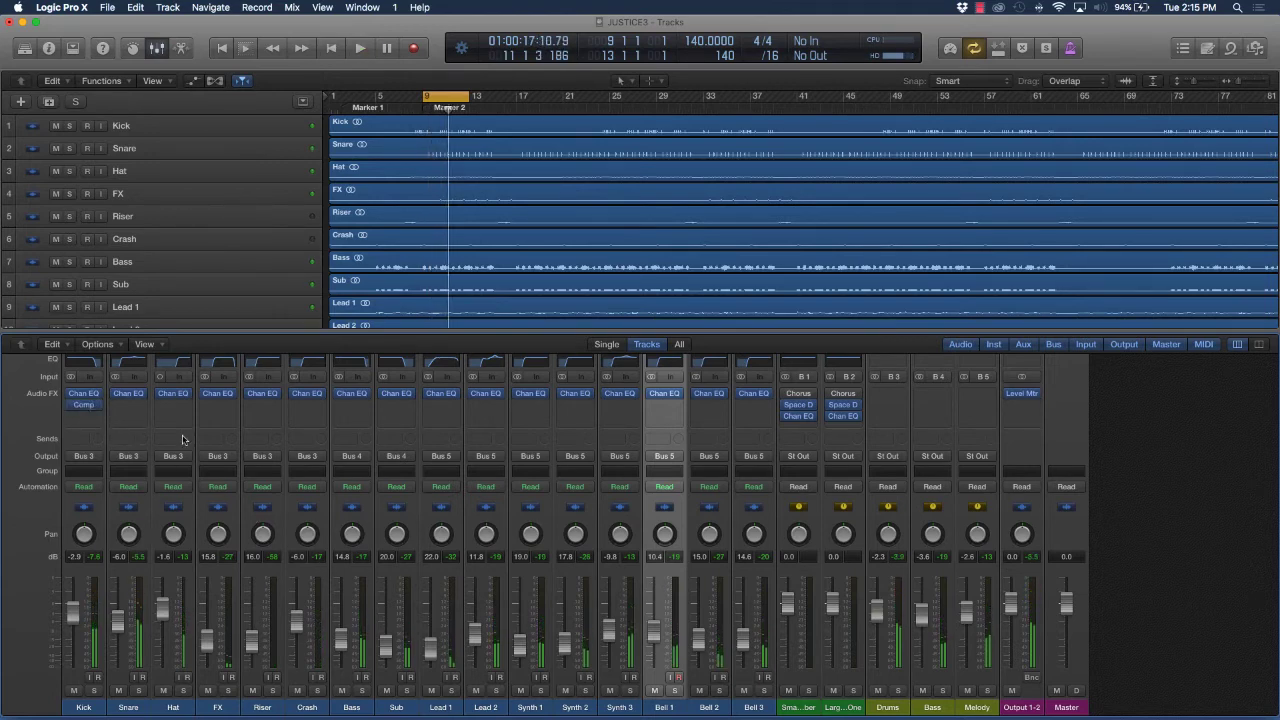
key(space)
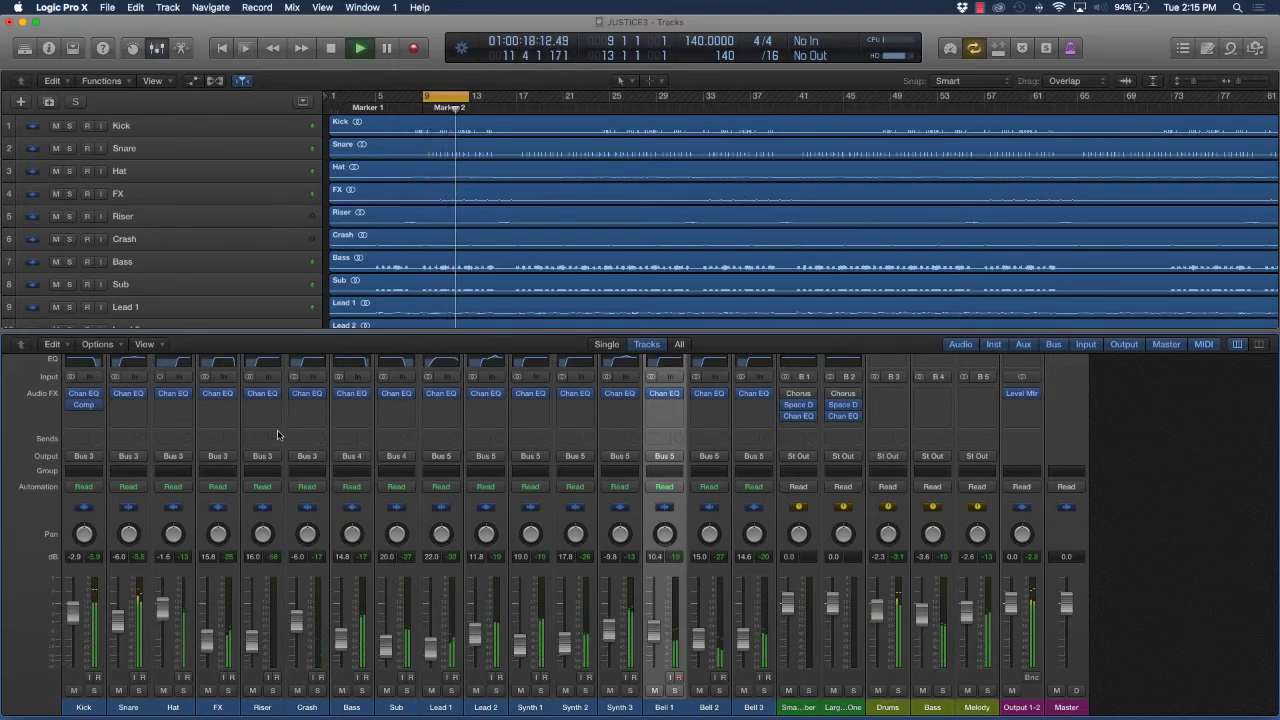
key(space)
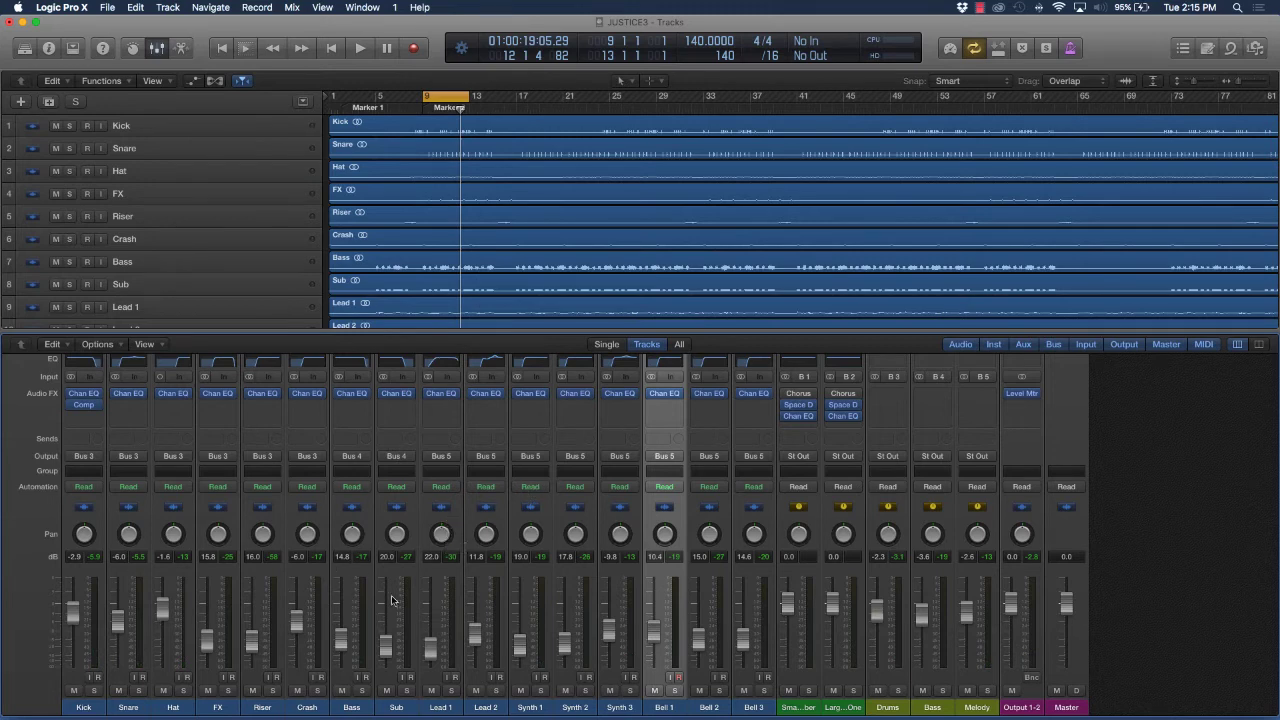
Reopen the Kick's Comp insert, set ratio near 1.7:1 and threshold to -47.5 dB, then play.
click(83, 405)
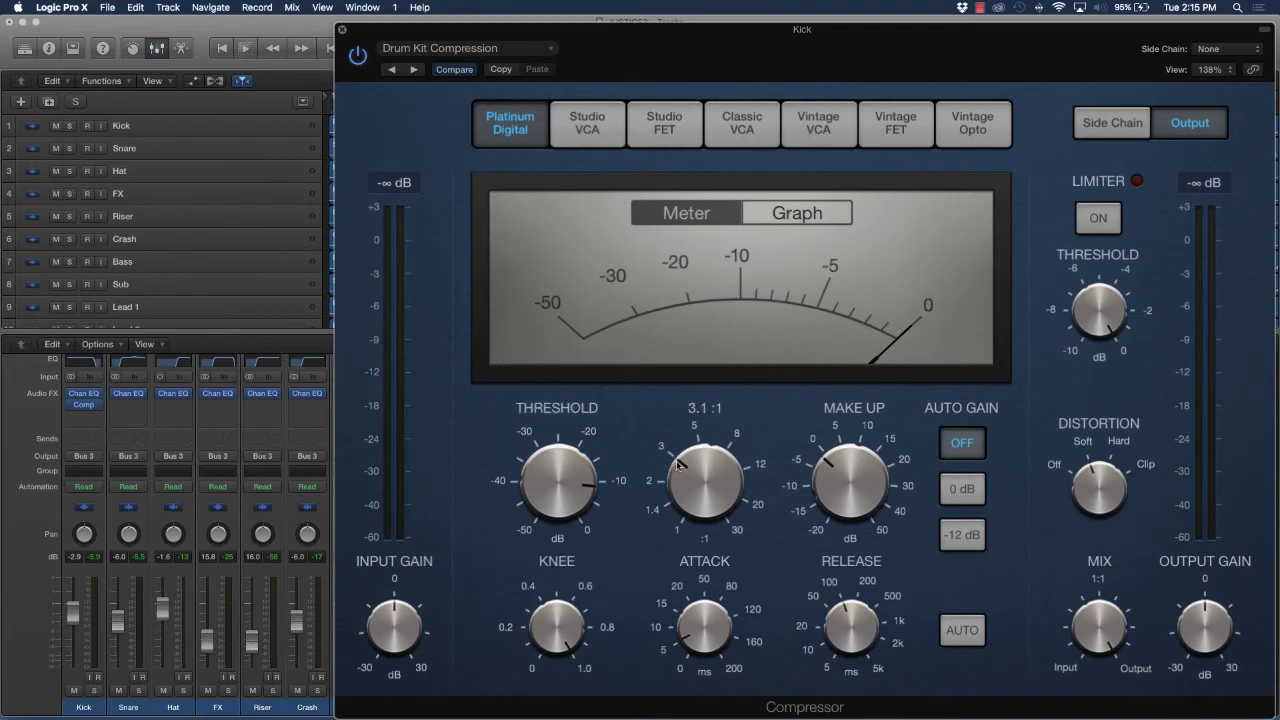
drag(682, 463, 675, 512)
drag(585, 488, 570, 432)
drag(547, 437, 576, 545)
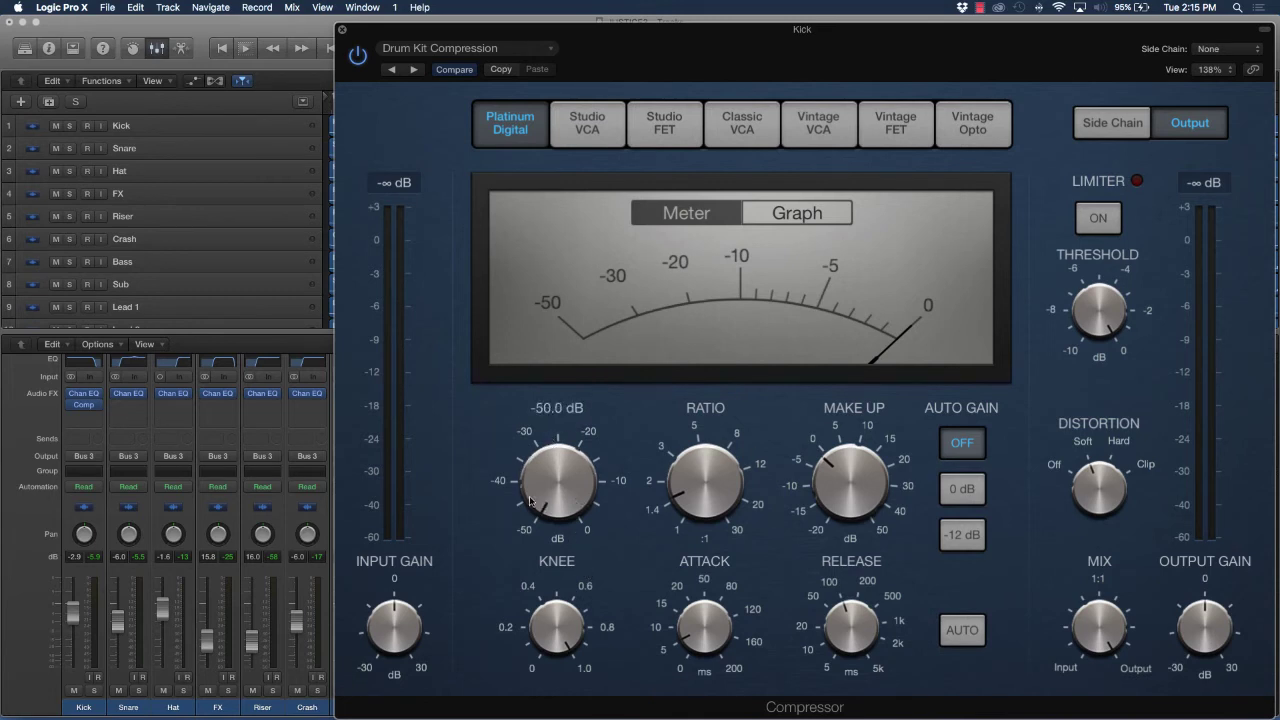
drag(530, 502, 531, 487)
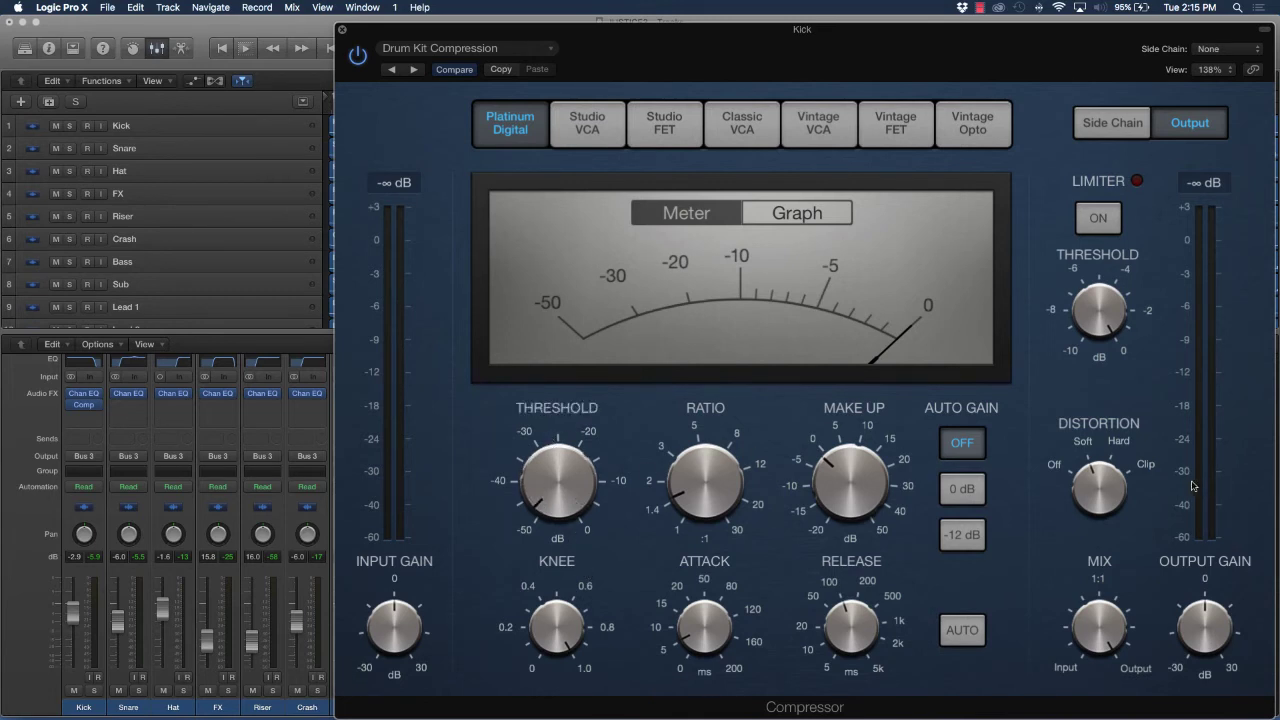
mouse_move(617, 516)
key(space)
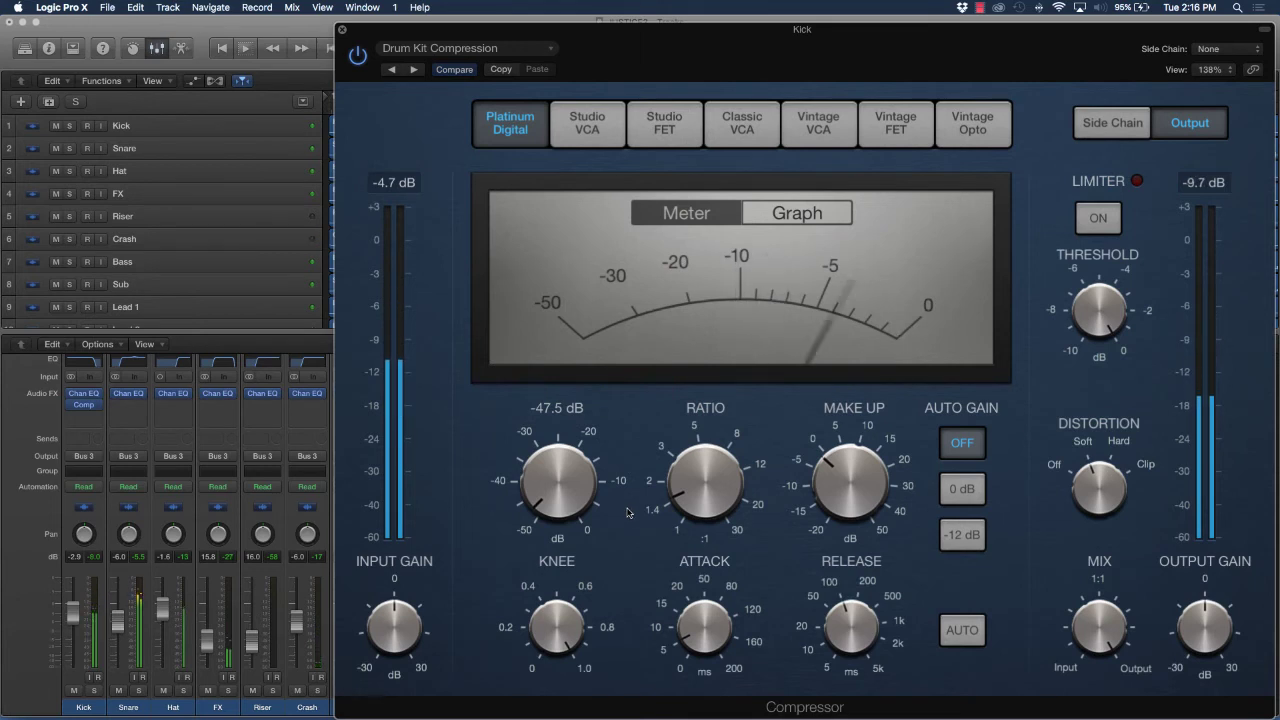
Raise the threshold to about -15.5 dB and, during playback, settle the ratio at 3.1:1.
drag(568, 467, 553, 301)
drag(678, 505, 678, 505)
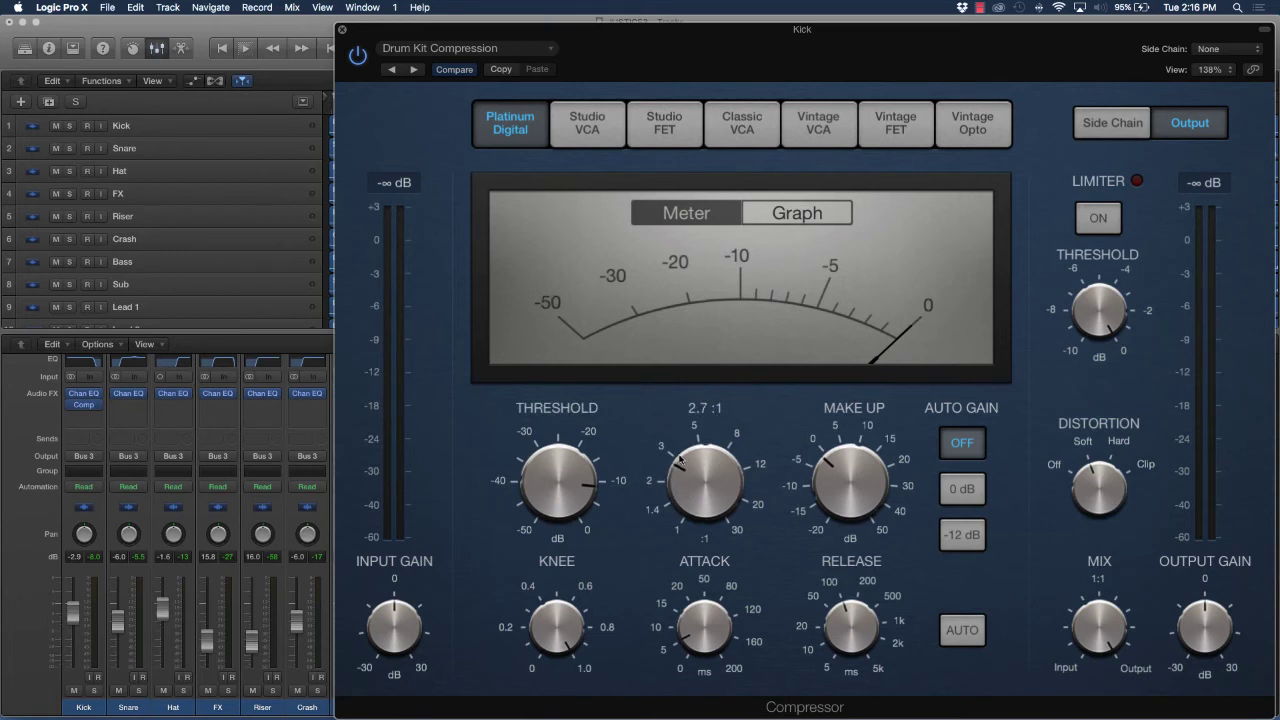
key(space)
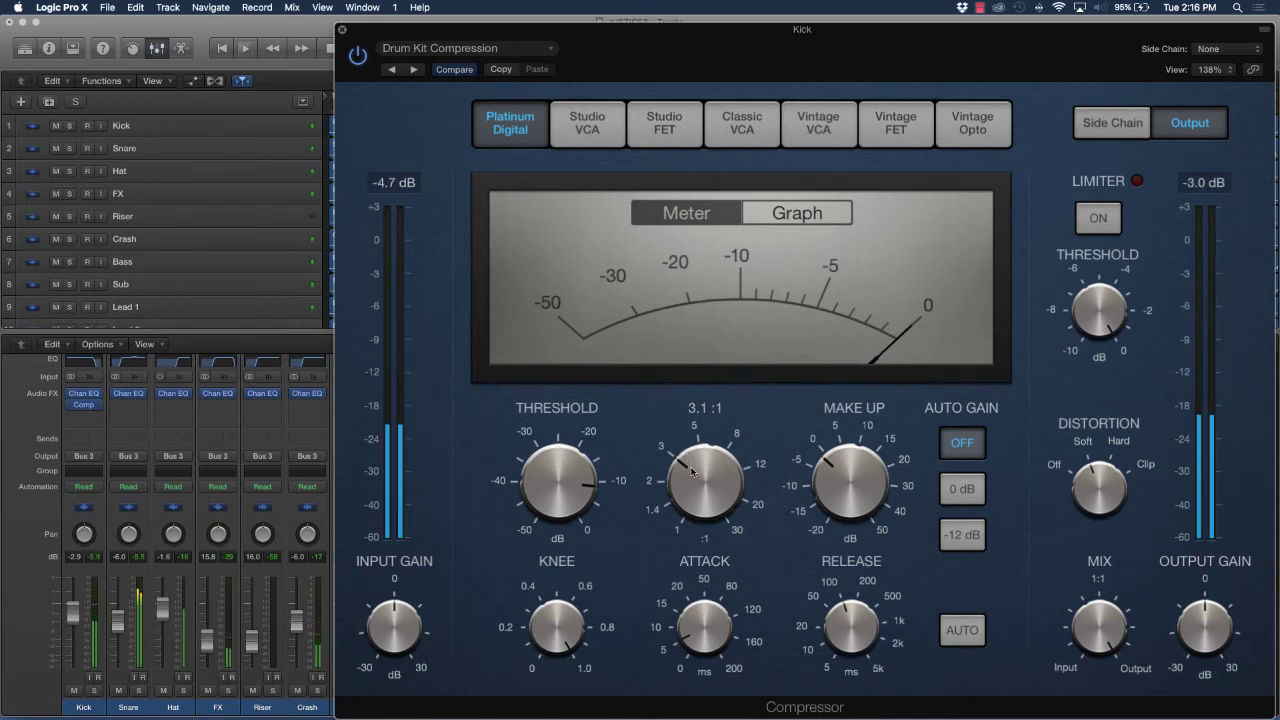
drag(692, 472, 692, 472)
drag(683, 653, 683, 653)
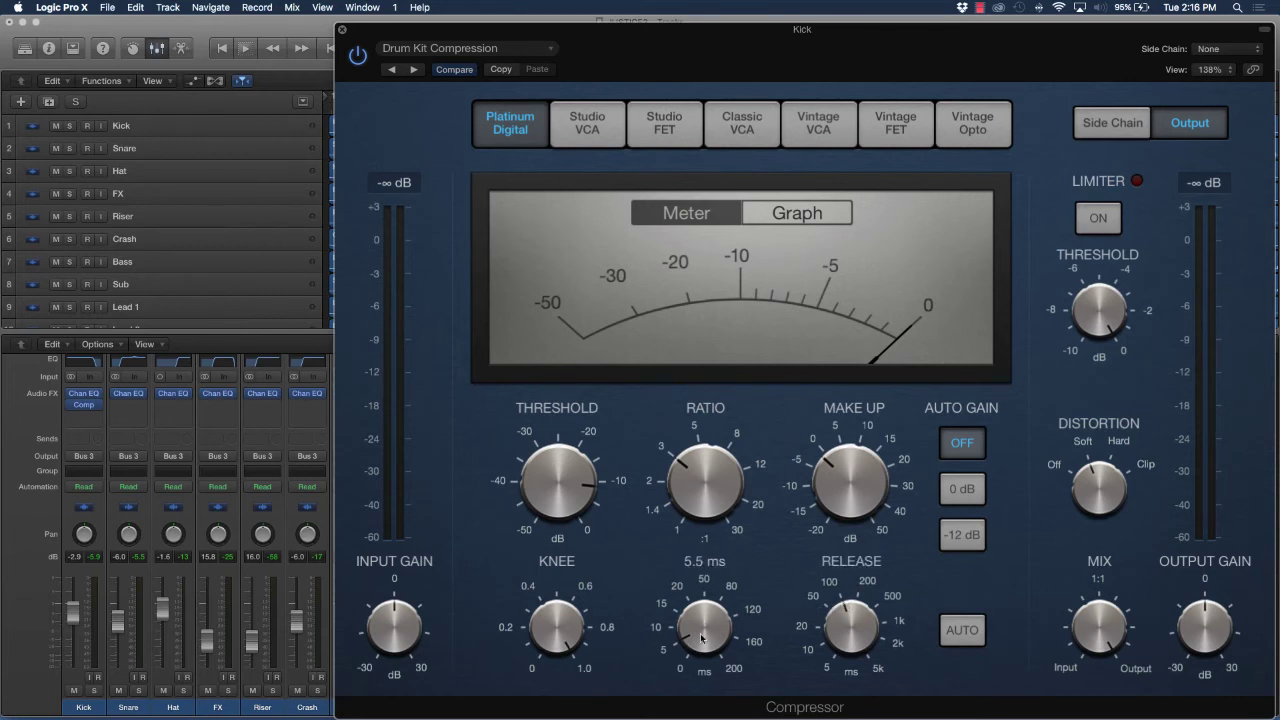
During playback, sweep the attack, then set release to about 81 ms and attack to 4.5 ms.
key(space)
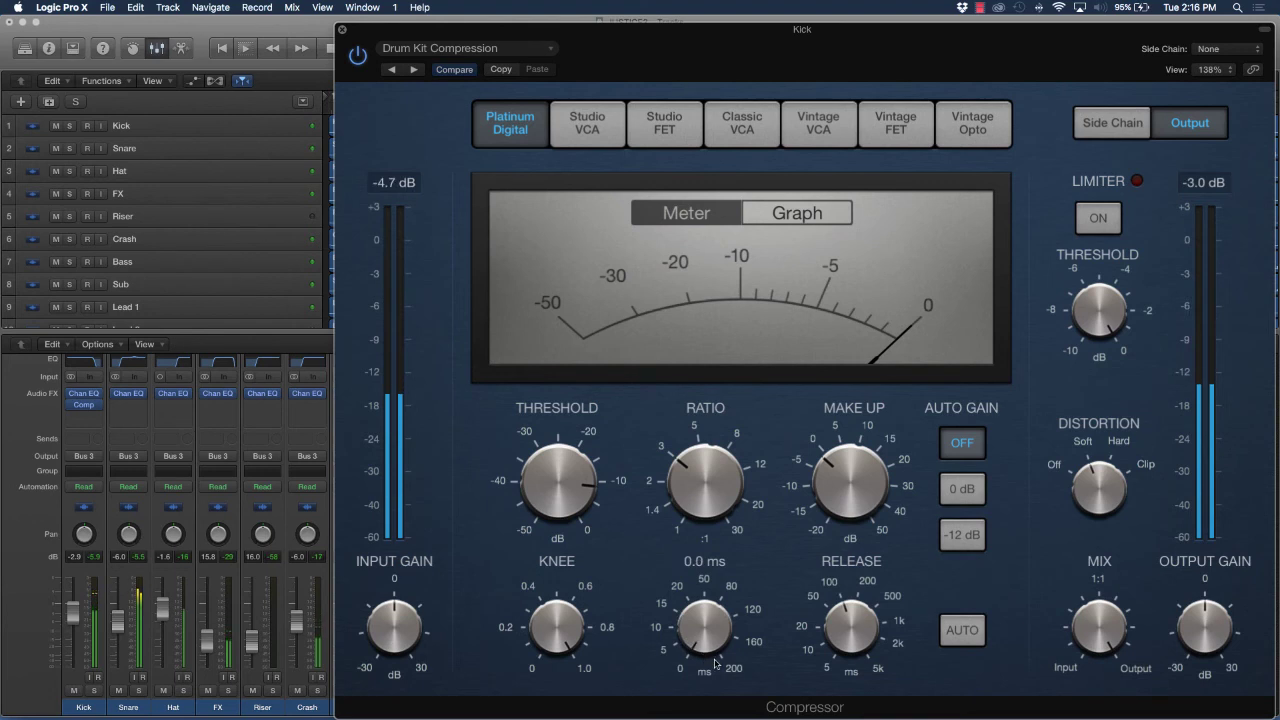
drag(692, 651, 690, 540)
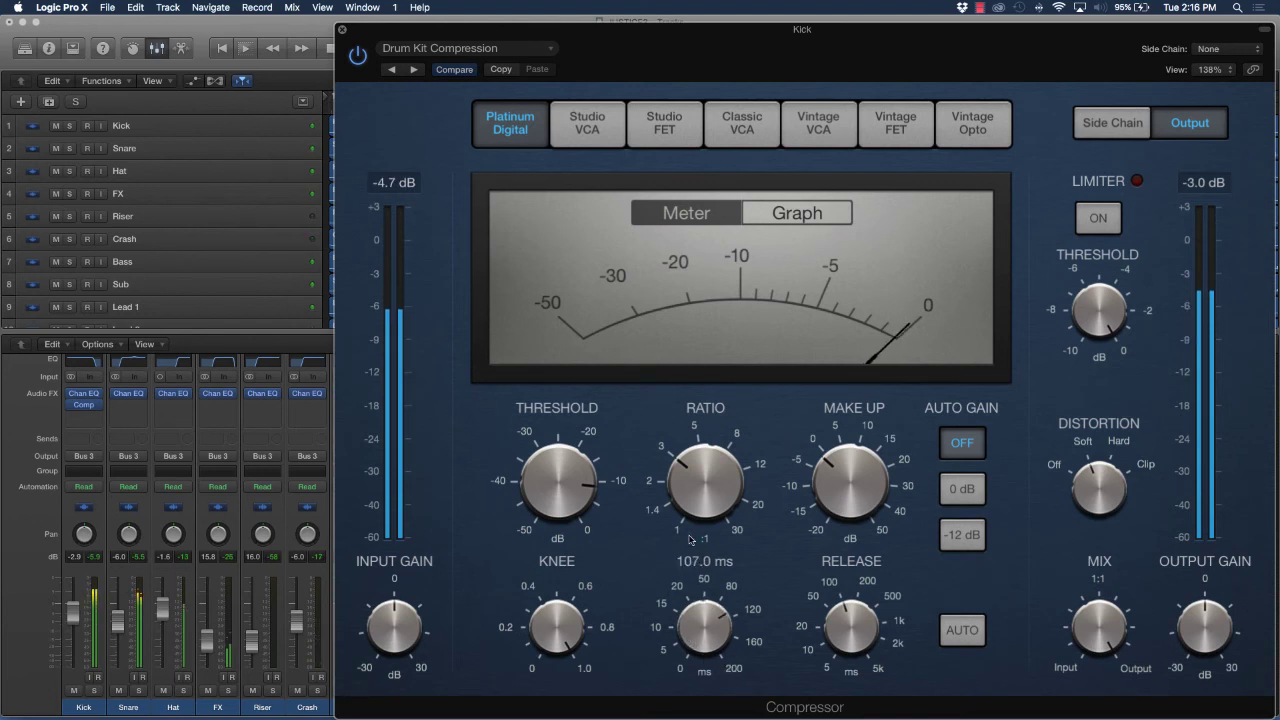
drag(690, 540, 690, 573)
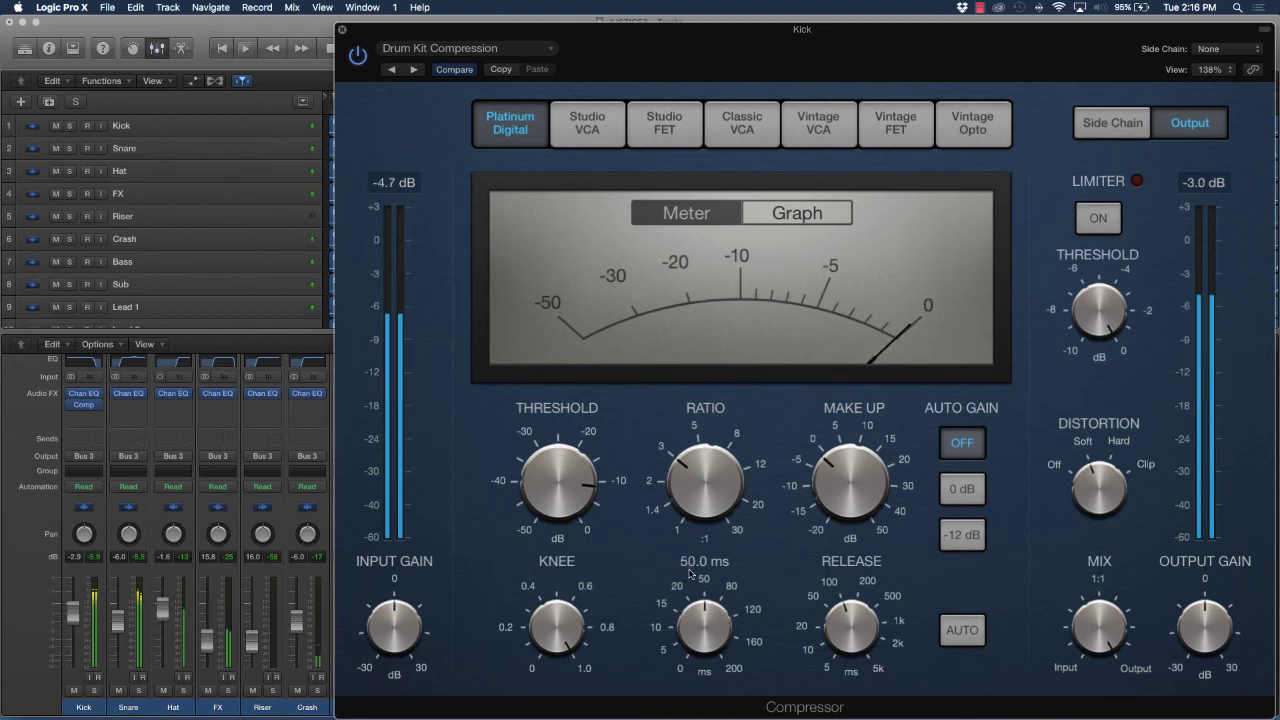
mouse_move(850, 625)
mouse_down()
mouse_move(853, 670)
mouse_move(835, 560)
mouse_move(811, 522)
mouse_move(828, 619)
mouse_up()
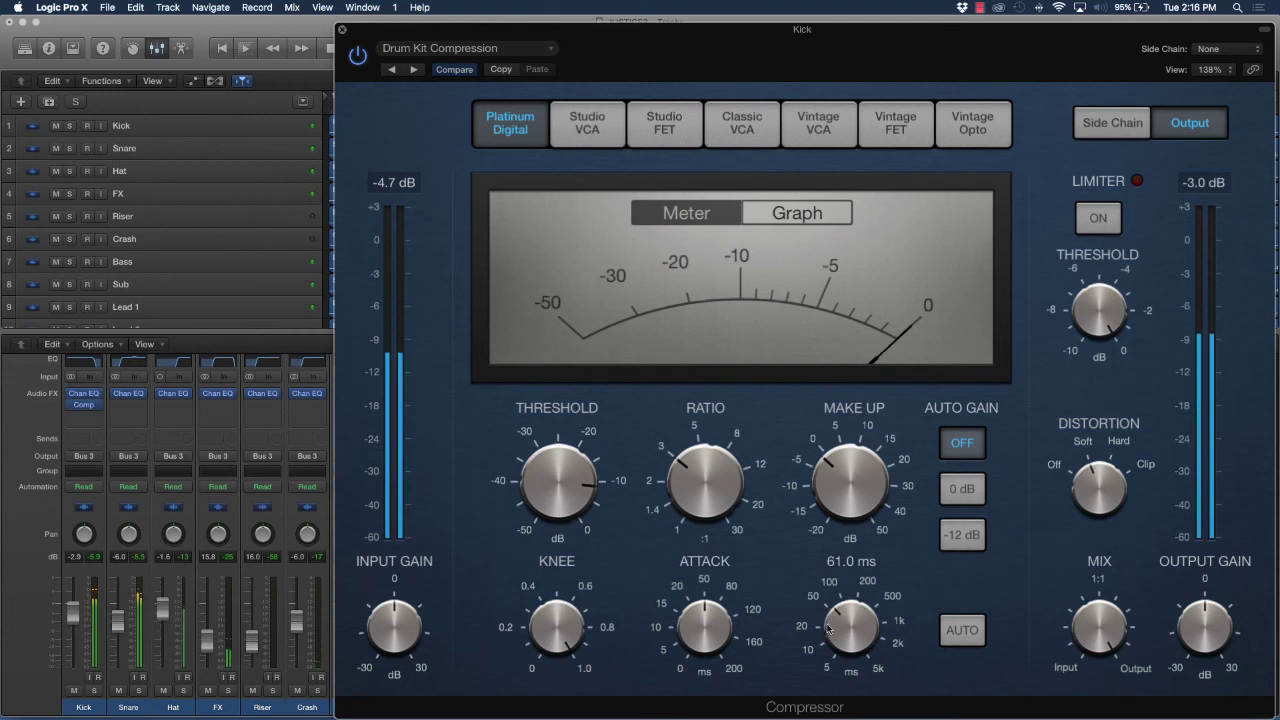
drag(704, 624, 712, 694)
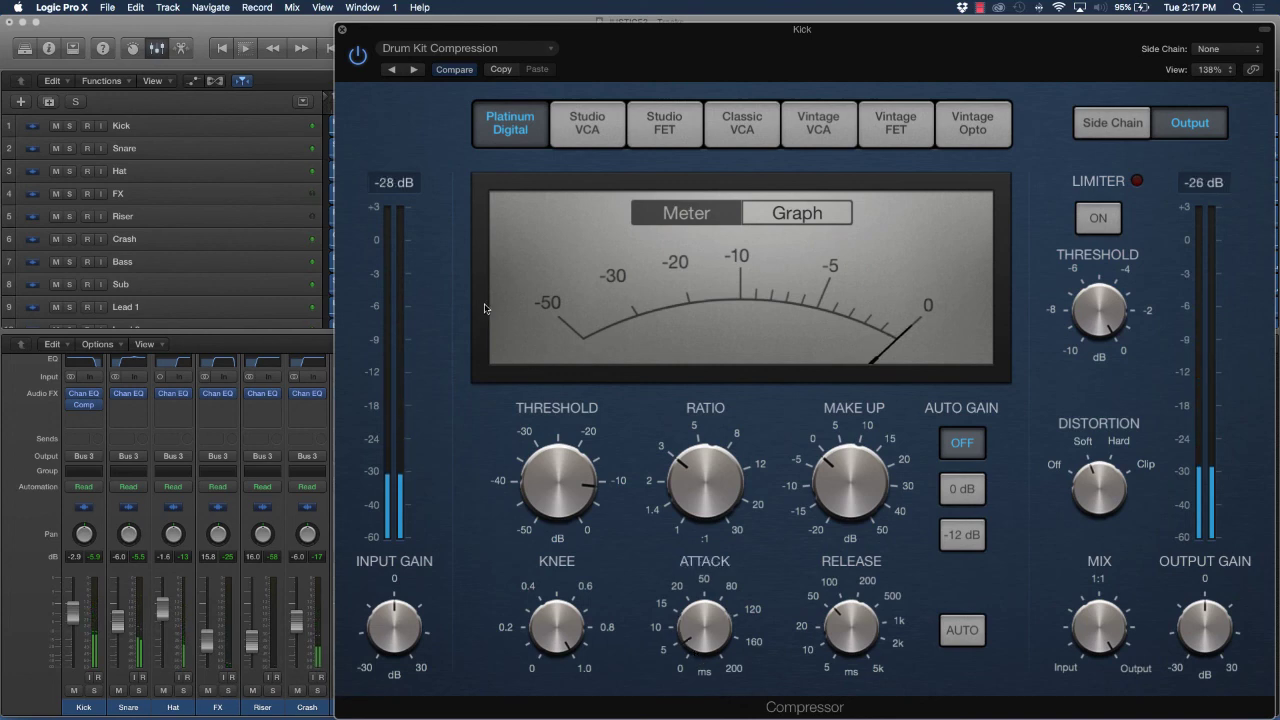
Close the Compressor window and scroll the mixer back to its top rows.
click(342, 29)
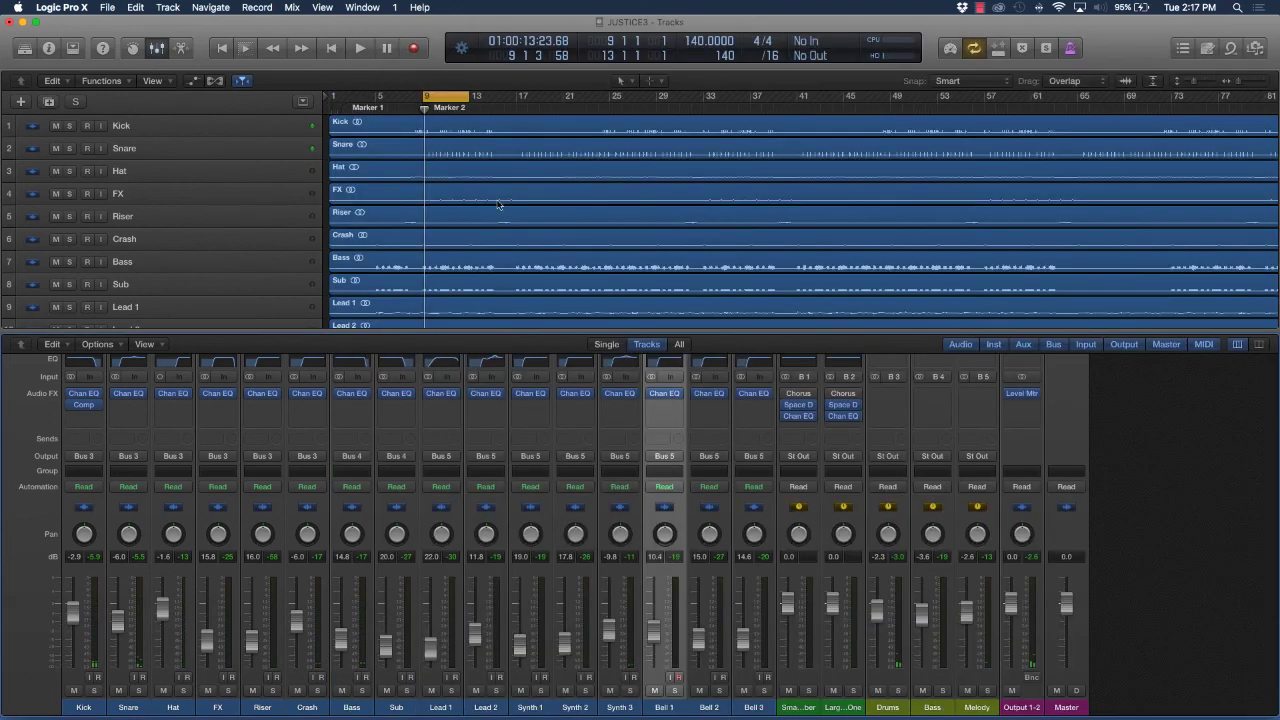
scroll(330, 452, up, 3)
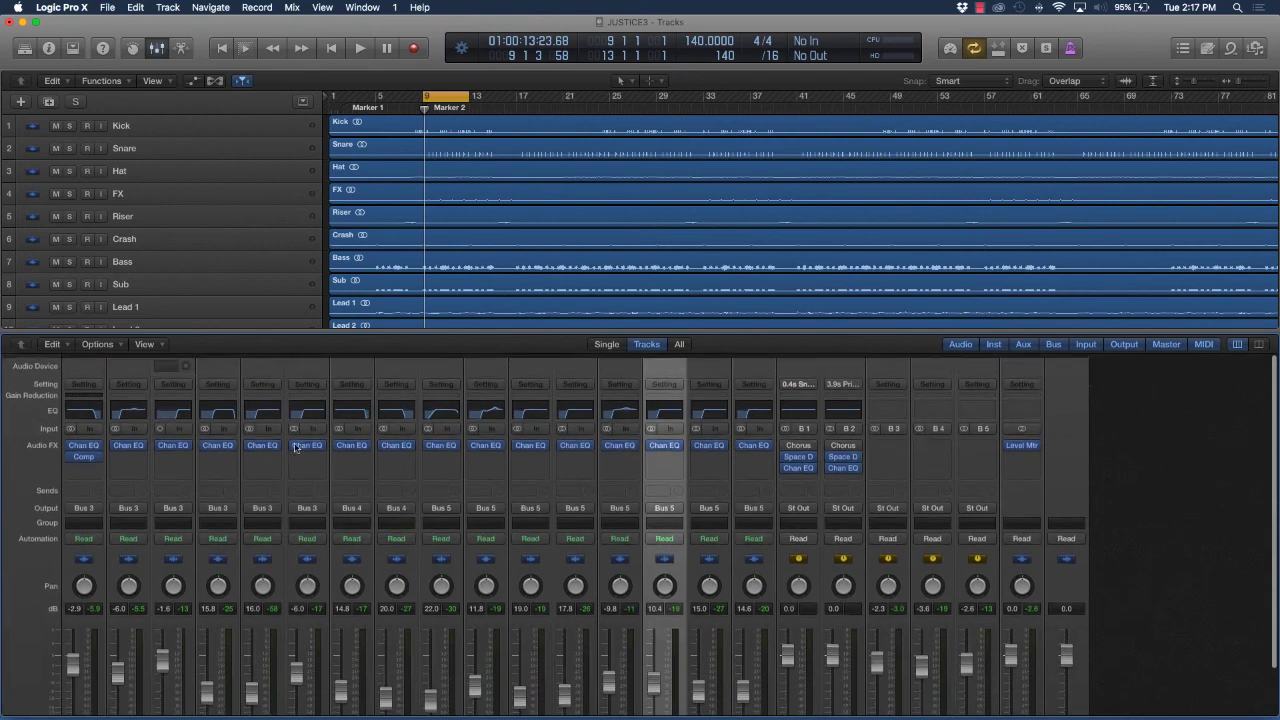